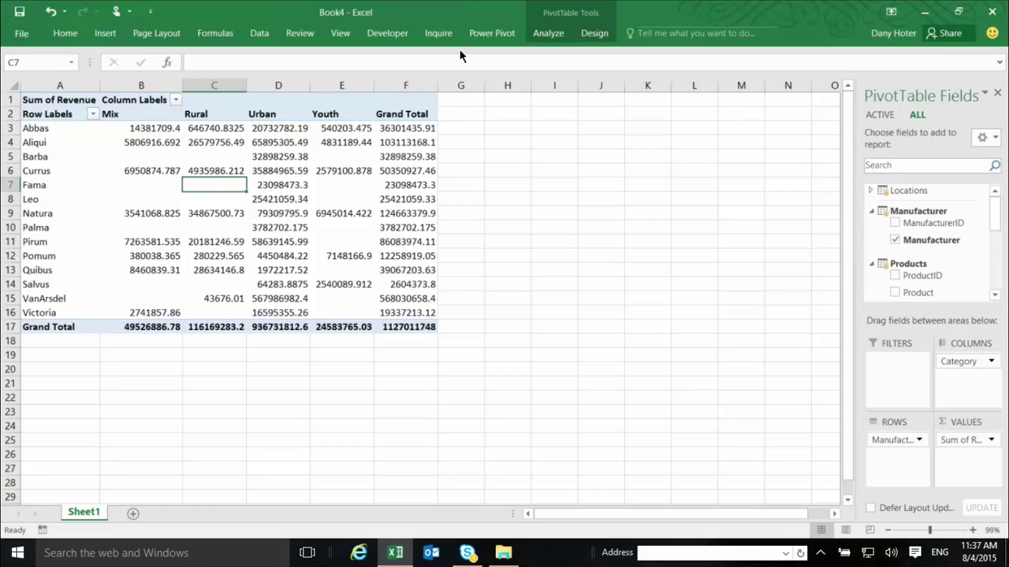
# Step: Open the Power Pivot data model on the Sales table and widen its Date column to show full dates
pyautogui.click(481, 32)
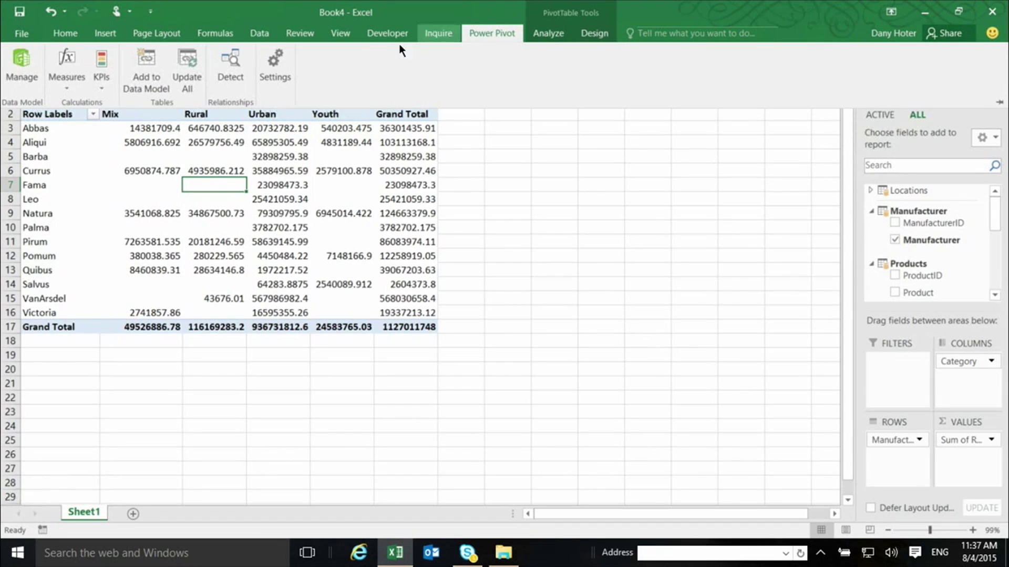
pyautogui.click(21, 63)
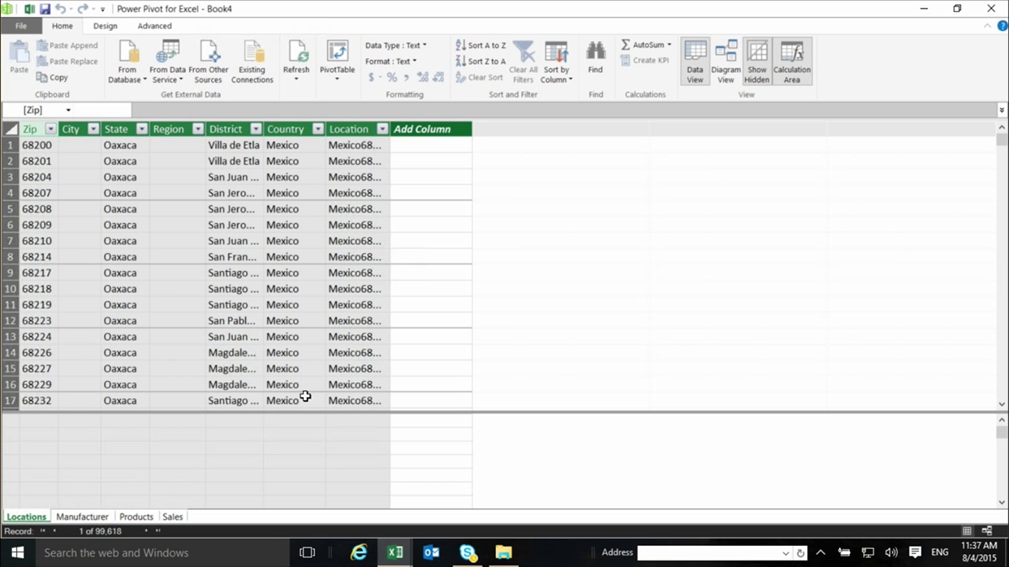
pyautogui.click(169, 518)
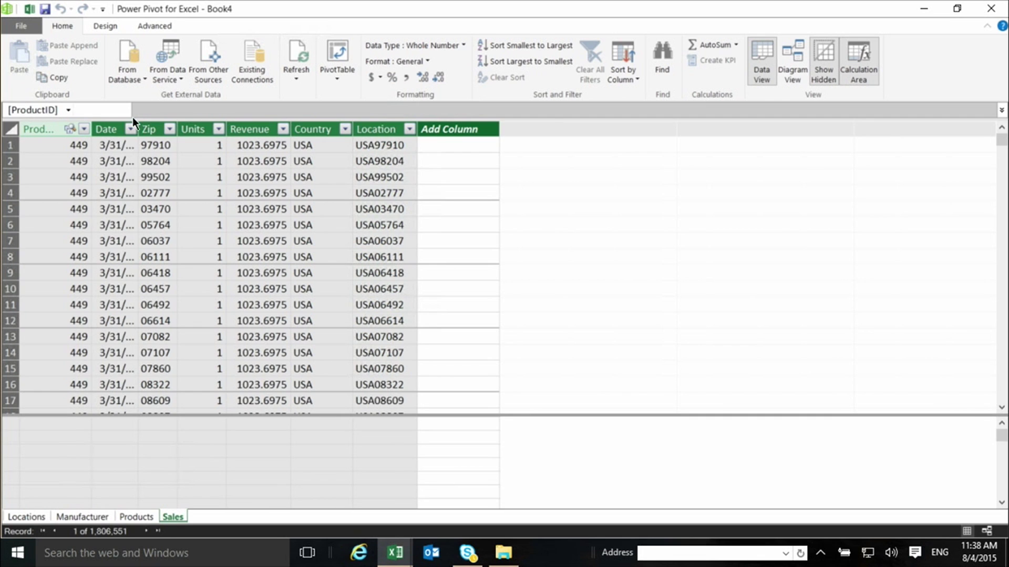
pyautogui.moveTo(135, 124); pyautogui.dragTo(170, 124)
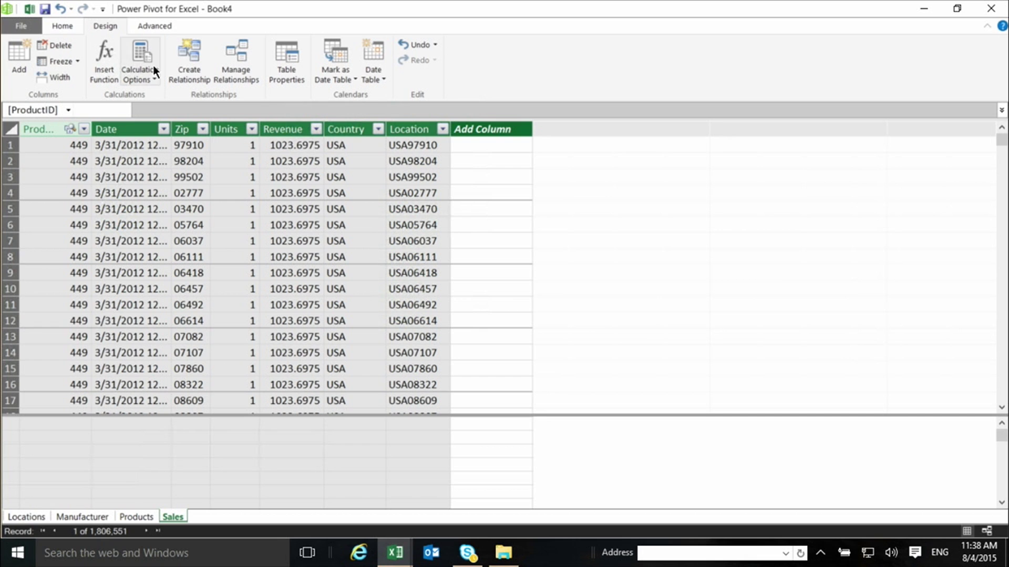
# Step: Generate a new Calendar date table with Year, Month, YYYY-MM and weekday columns
pyautogui.click(376, 80)
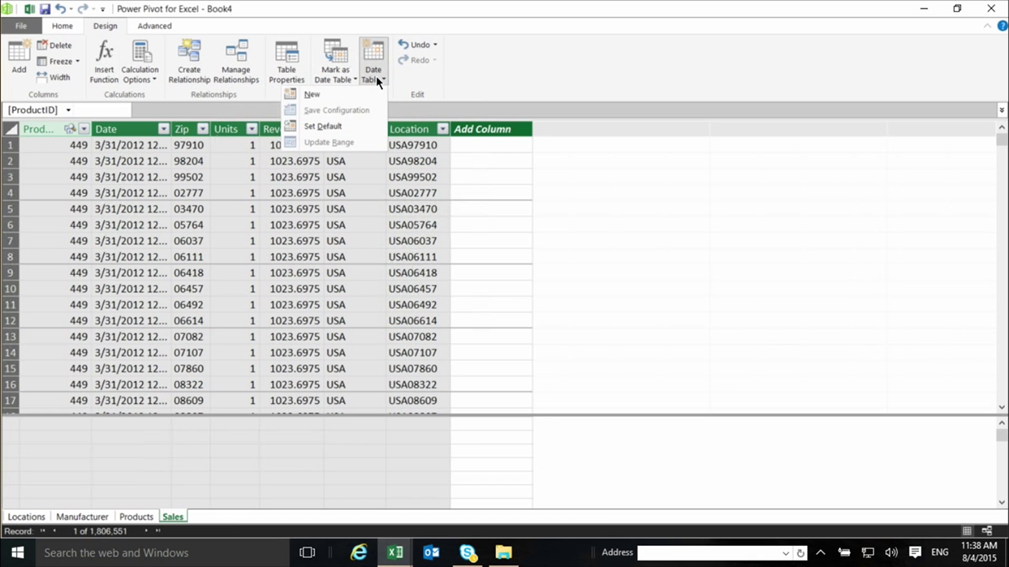
pyautogui.click(311, 96)
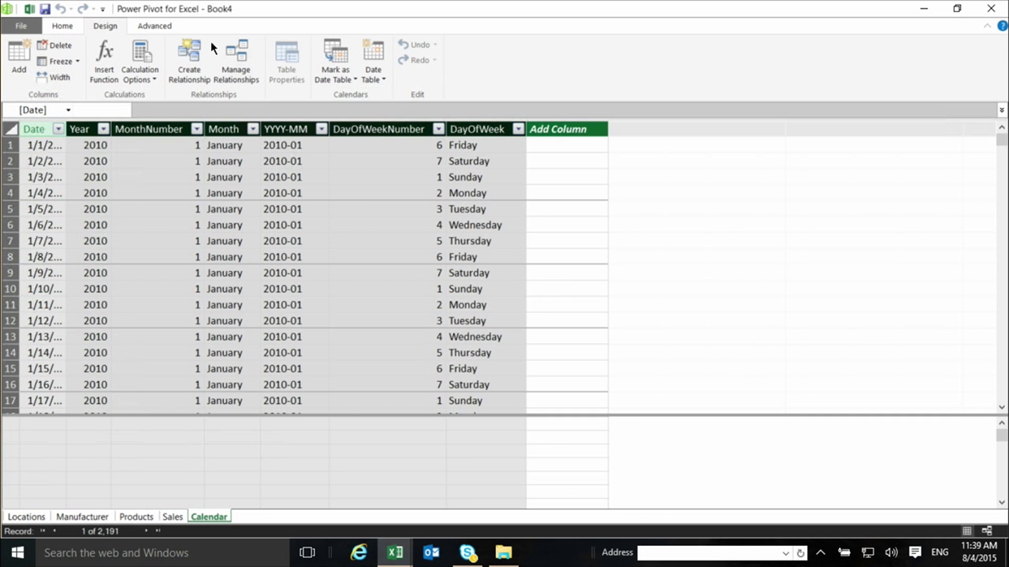
pyautogui.click(59, 23)
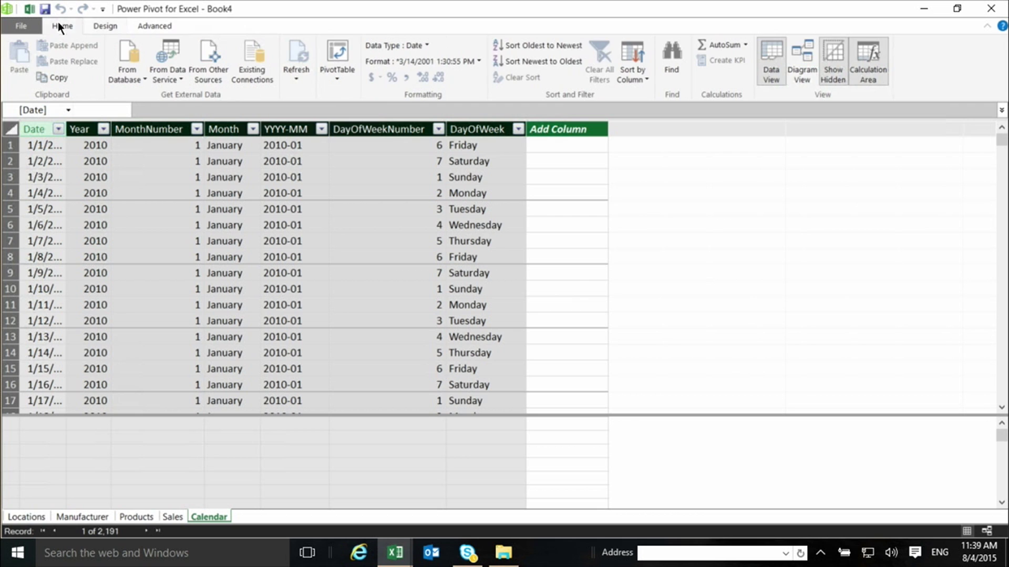
# Step: Switch to Diagram View and arrange the Sales, Products and Locations tables, enlarging Locations
pyautogui.click(809, 47)
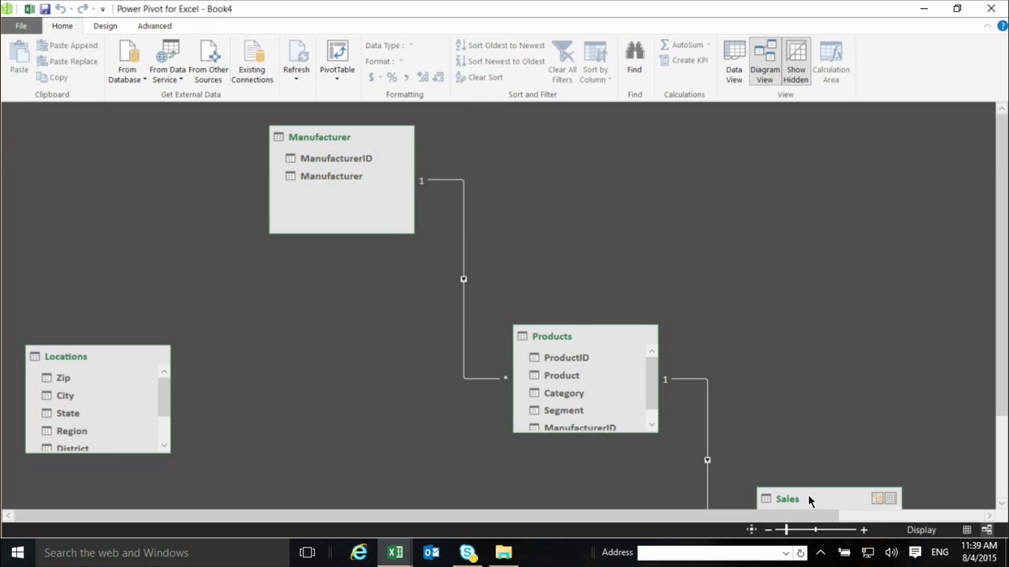
pyautogui.moveTo(811, 497); pyautogui.dragTo(781, 192)
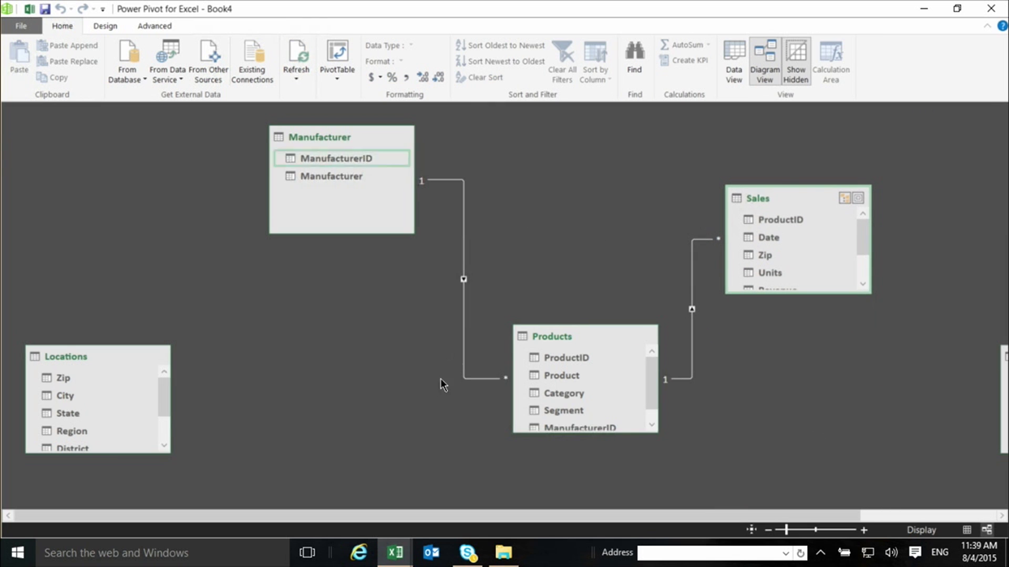
pyautogui.moveTo(585, 329); pyautogui.dragTo(560, 247)
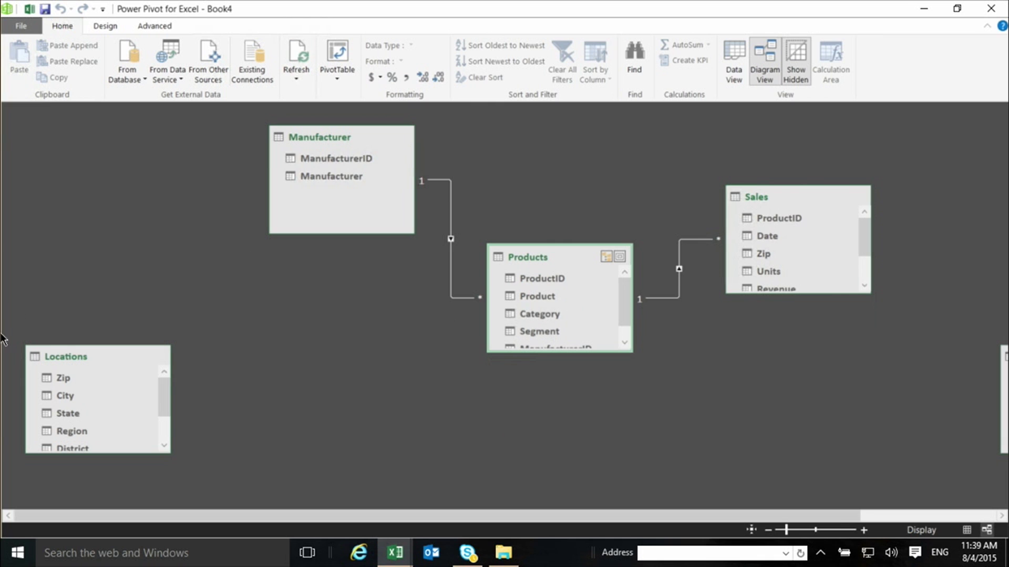
pyautogui.moveTo(106, 354)
pyautogui.mouseDown()
pyautogui.moveTo(365, 304)
pyautogui.moveTo(367, 289)
pyautogui.mouseUp()
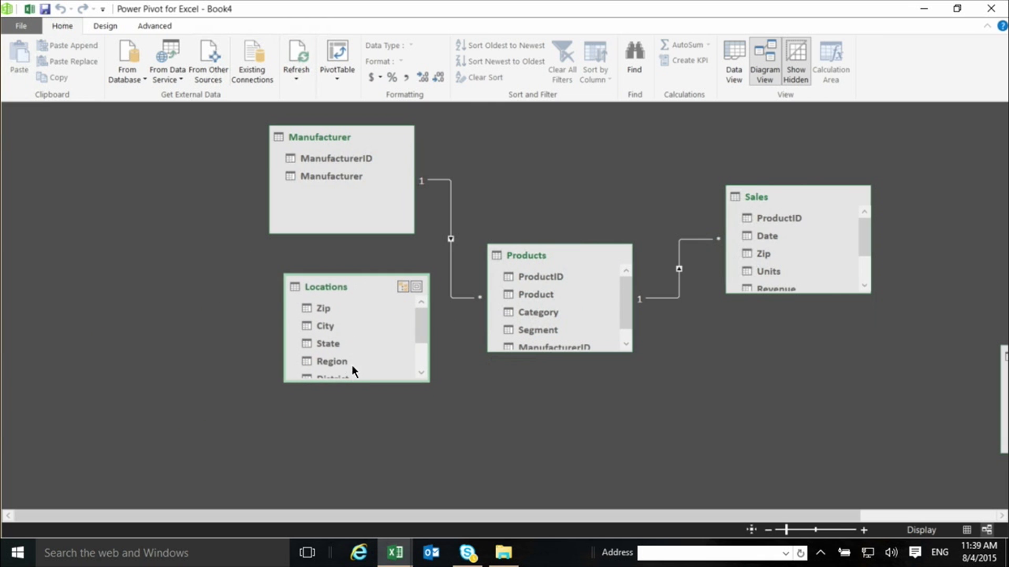
pyautogui.moveTo(352, 381); pyautogui.dragTo(351, 444)
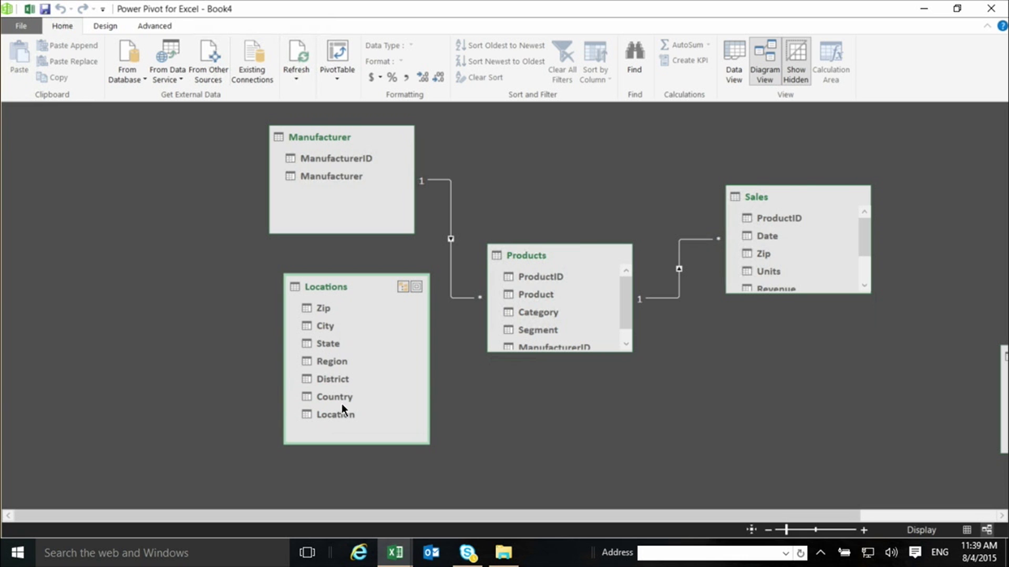
# Step: Enlarge the Sales table and relate Sales.Location to Locations.Location
pyautogui.click(336, 414)
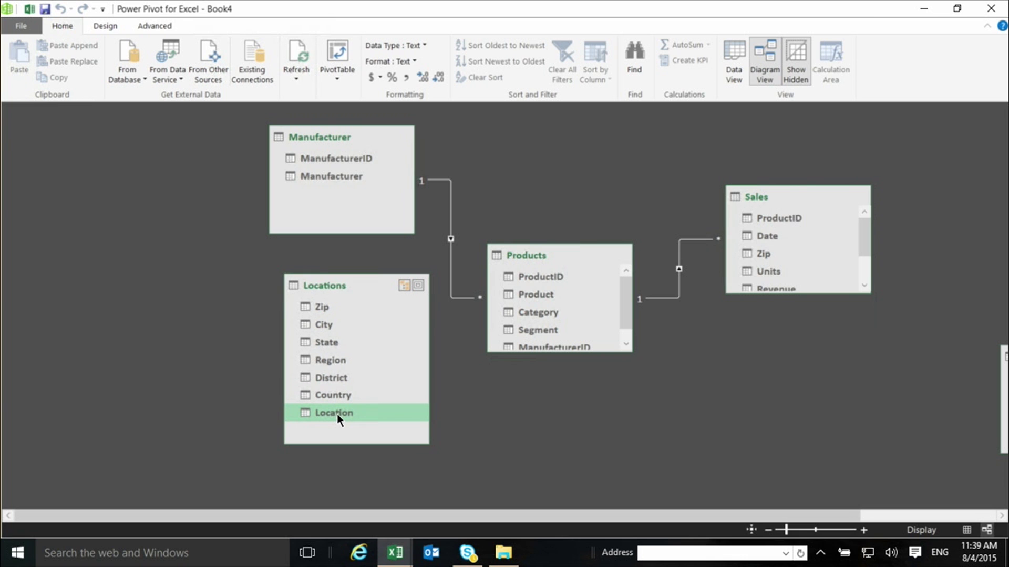
pyautogui.moveTo(336, 414); pyautogui.dragTo(878, 289)
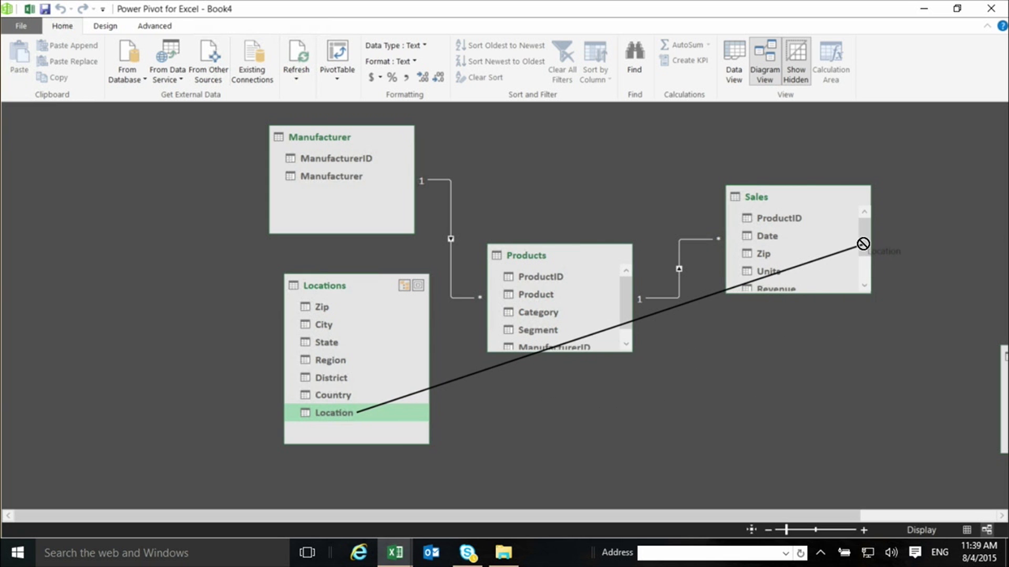
pyautogui.moveTo(878, 289)
pyautogui.mouseDown()
pyautogui.moveTo(244, 442)
pyautogui.moveTo(322, 414)
pyautogui.mouseUp()
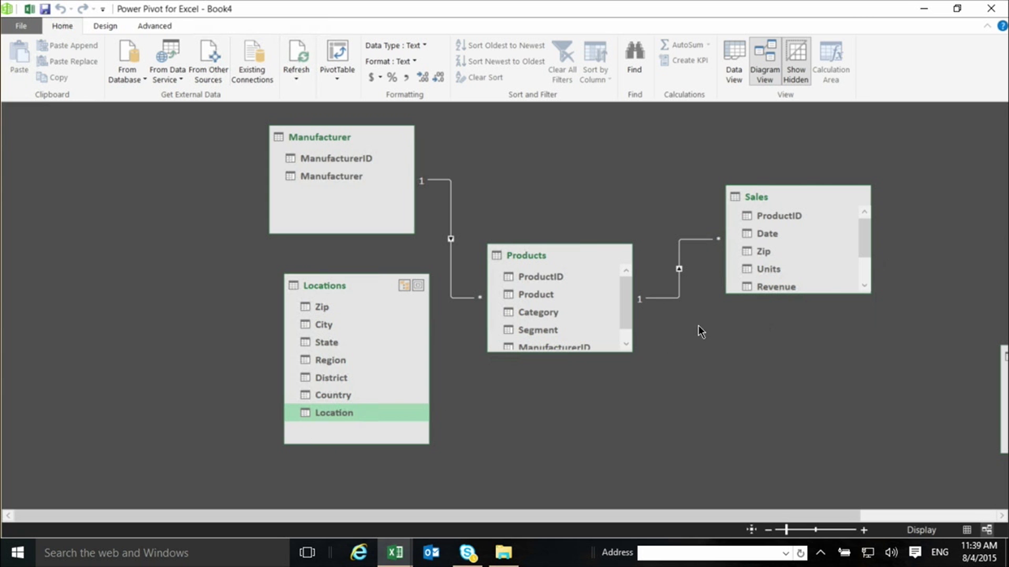
pyautogui.moveTo(814, 293); pyautogui.dragTo(812, 406)
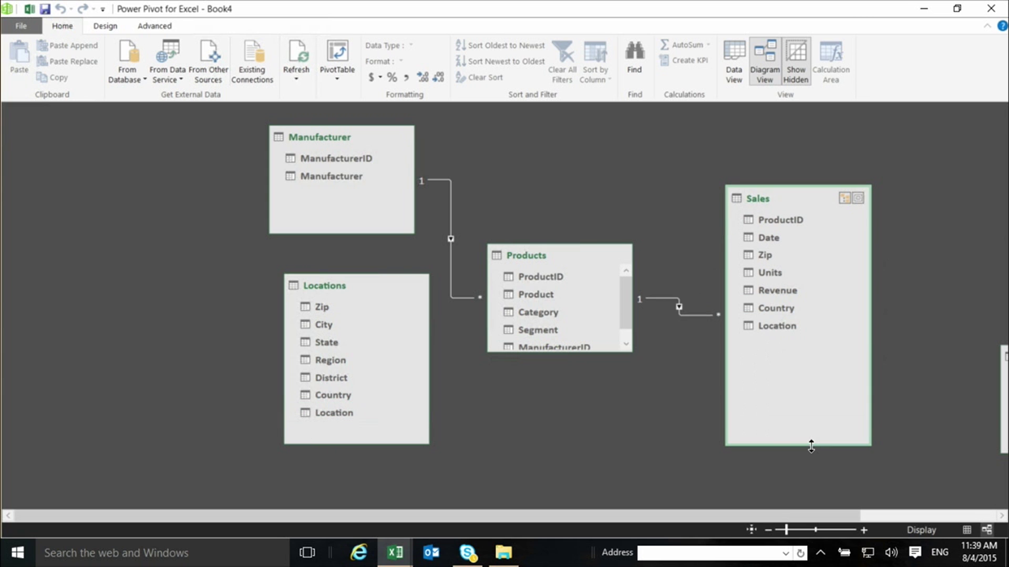
pyautogui.moveTo(794, 324); pyautogui.dragTo(342, 413)
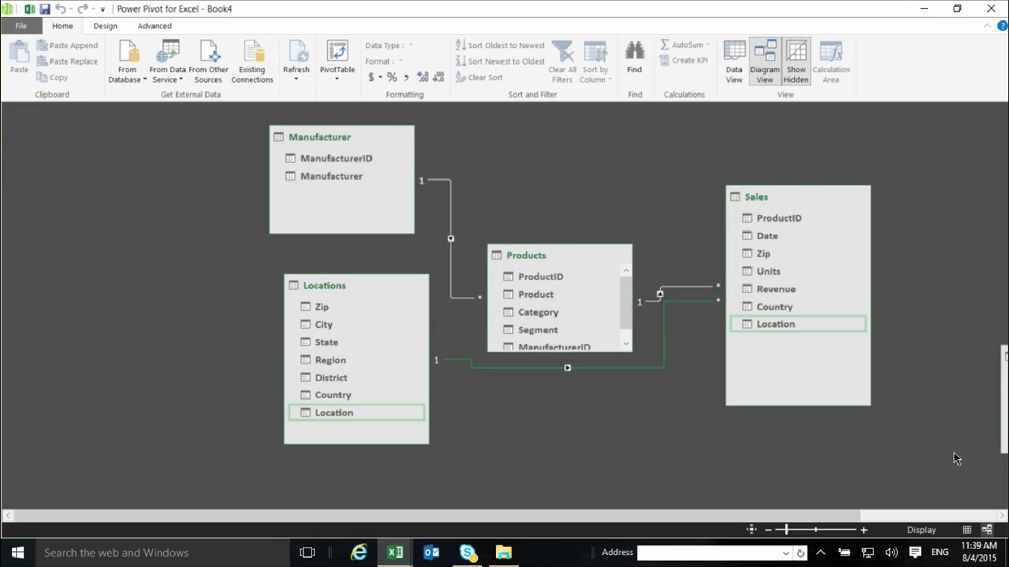
# Step: Place the Calendar table below Products, enlarge it, and relate Calendar.Date to Sales.Date
pyautogui.moveTo(785, 531); pyautogui.dragTo(780, 531)
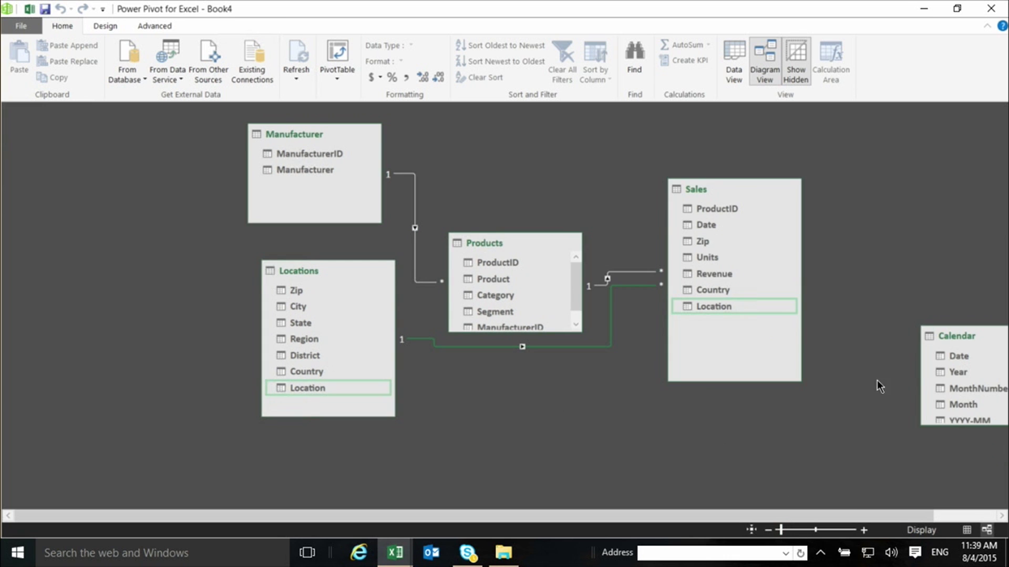
pyautogui.moveTo(959, 335); pyautogui.dragTo(493, 380)
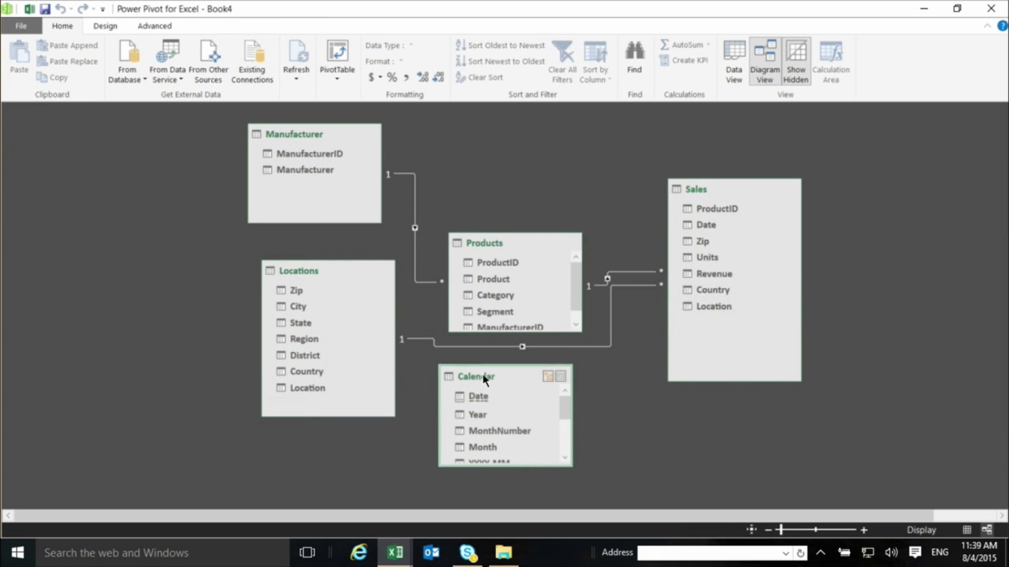
pyautogui.moveTo(781, 530); pyautogui.dragTo(776, 530)
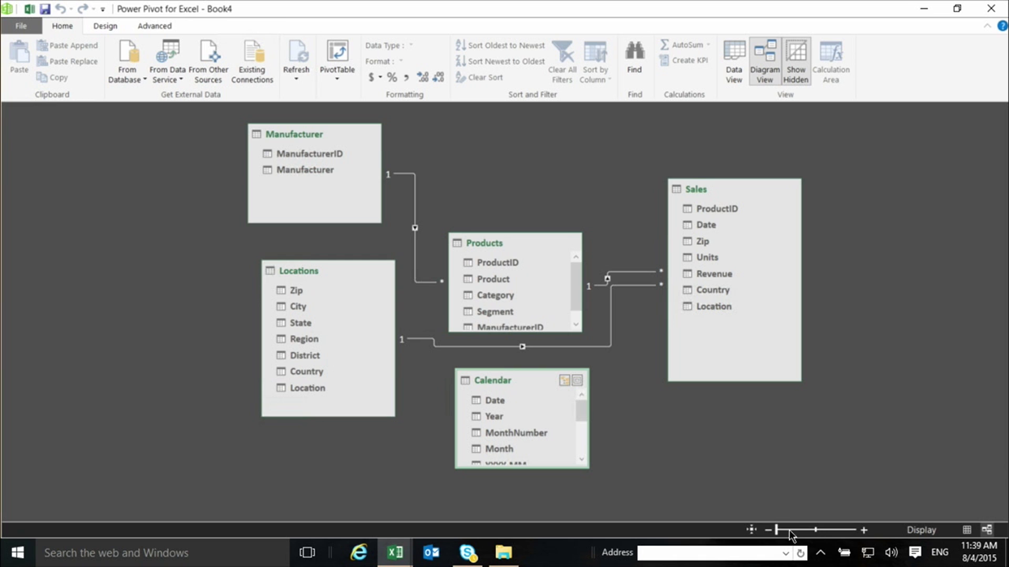
pyautogui.moveTo(493, 468); pyautogui.dragTo(493, 484)
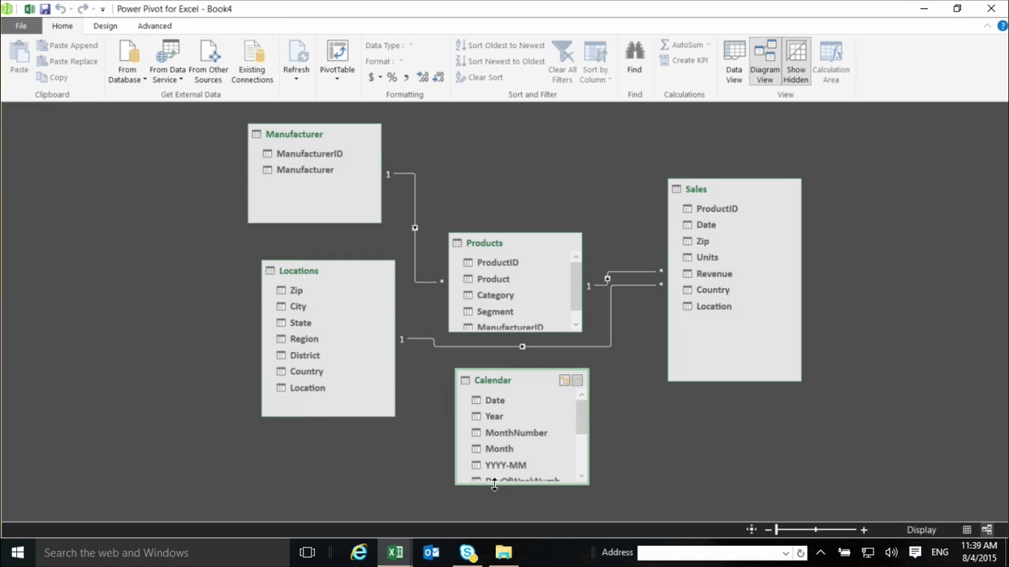
pyautogui.moveTo(490, 402); pyautogui.dragTo(718, 233)
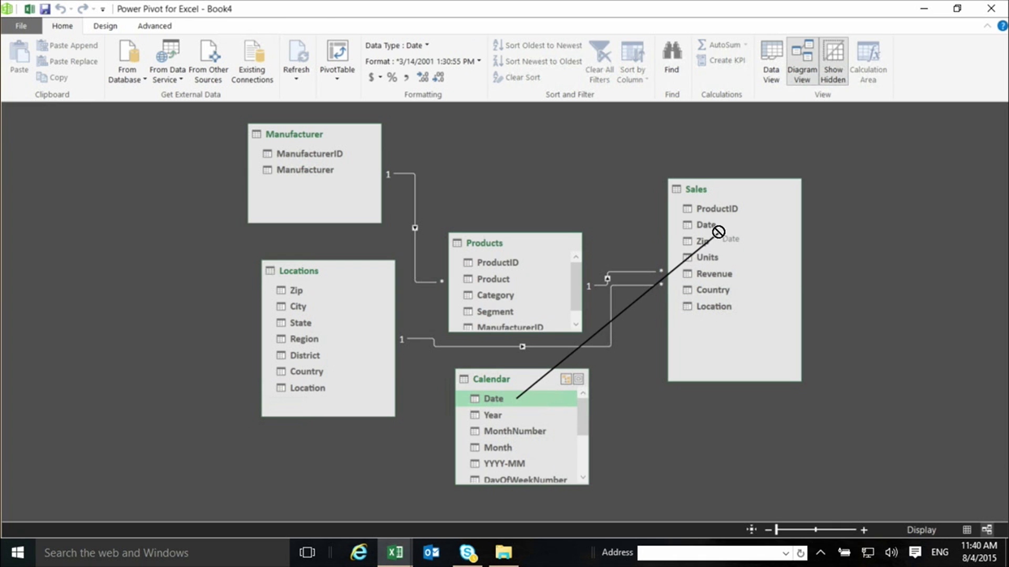
pyautogui.moveTo(718, 233); pyautogui.dragTo(712, 226)
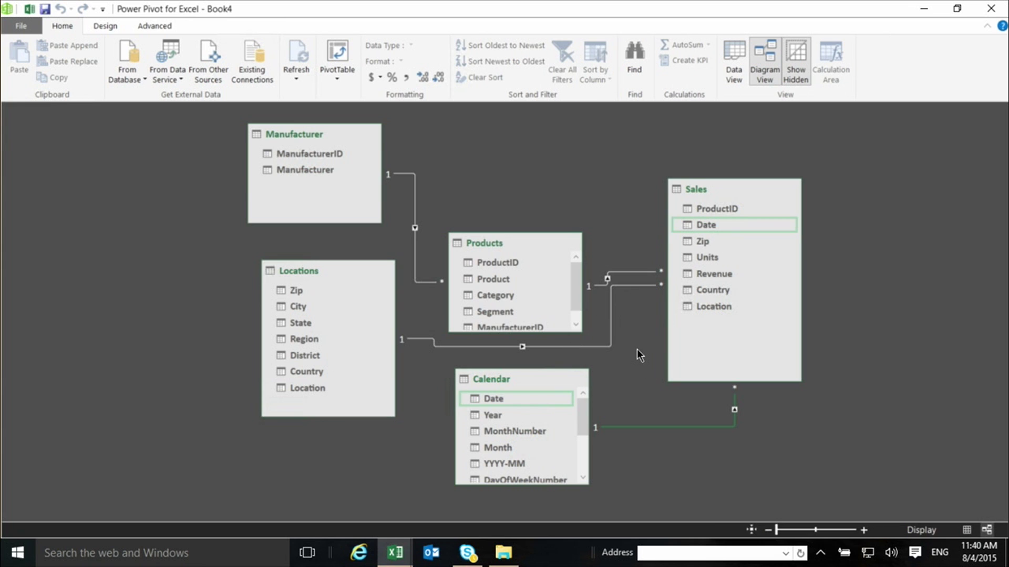
pyautogui.moveTo(167, 63)
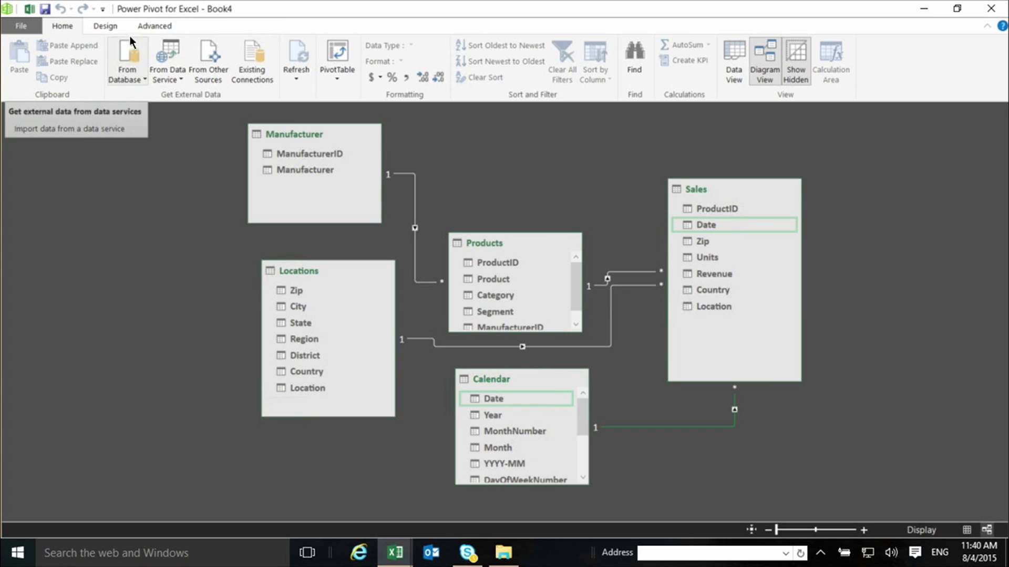
# Step: Check the Date Table options without changes and return to the Excel workbook
pyautogui.click(112, 29)
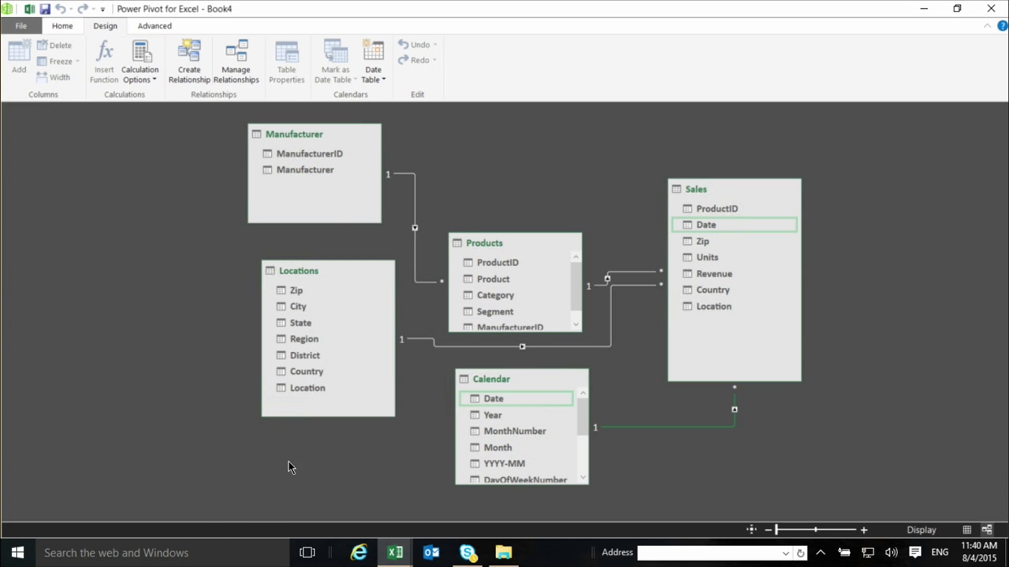
pyautogui.click(434, 174)
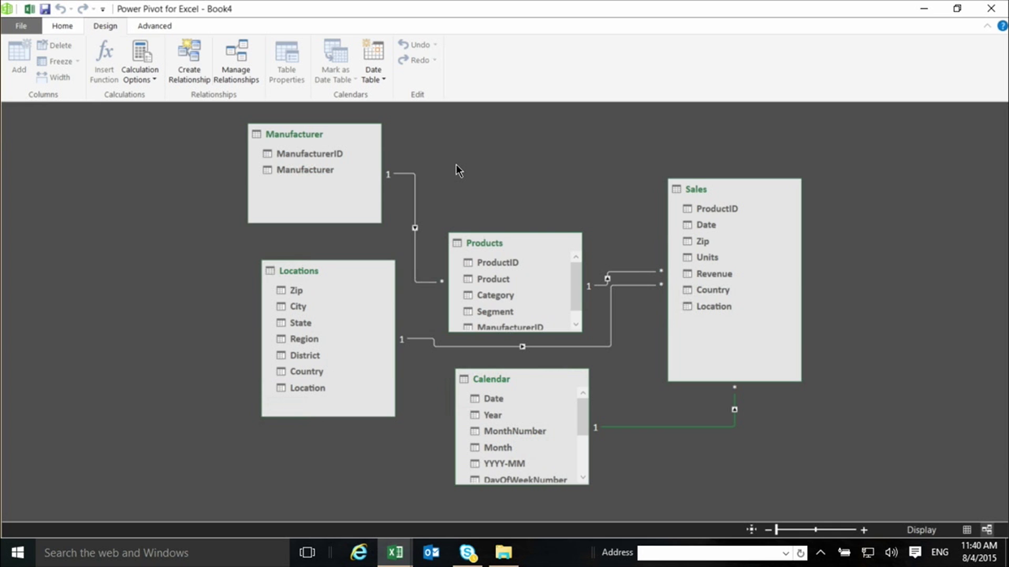
pyautogui.click(373, 78)
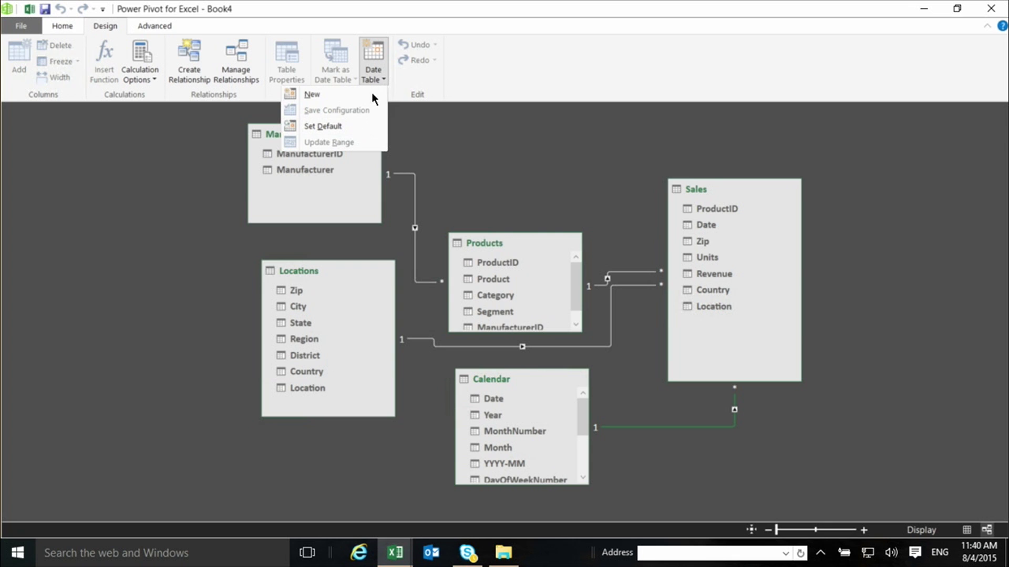
pyautogui.click(453, 166)
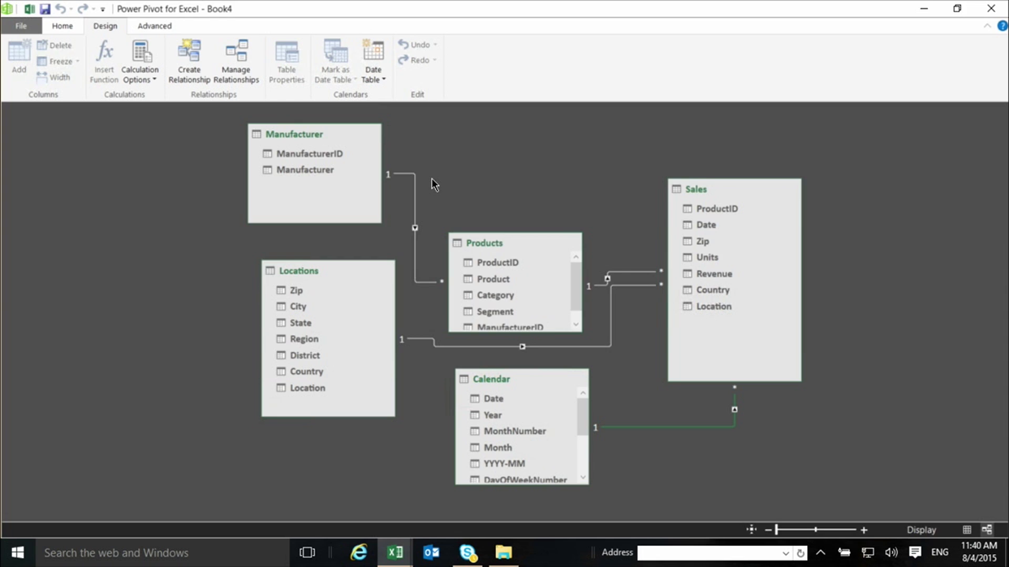
pyautogui.hotkey('alt', 'Tab')
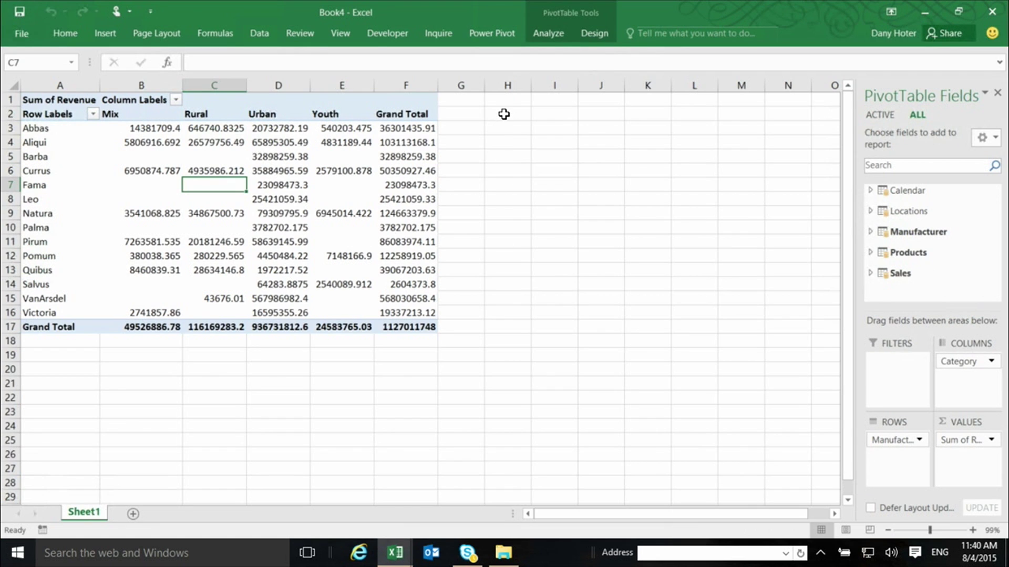
# Step: From an empty cell, list the Data tab's New Query import sources
pyautogui.click(504, 114)
pyautogui.click(268, 36)
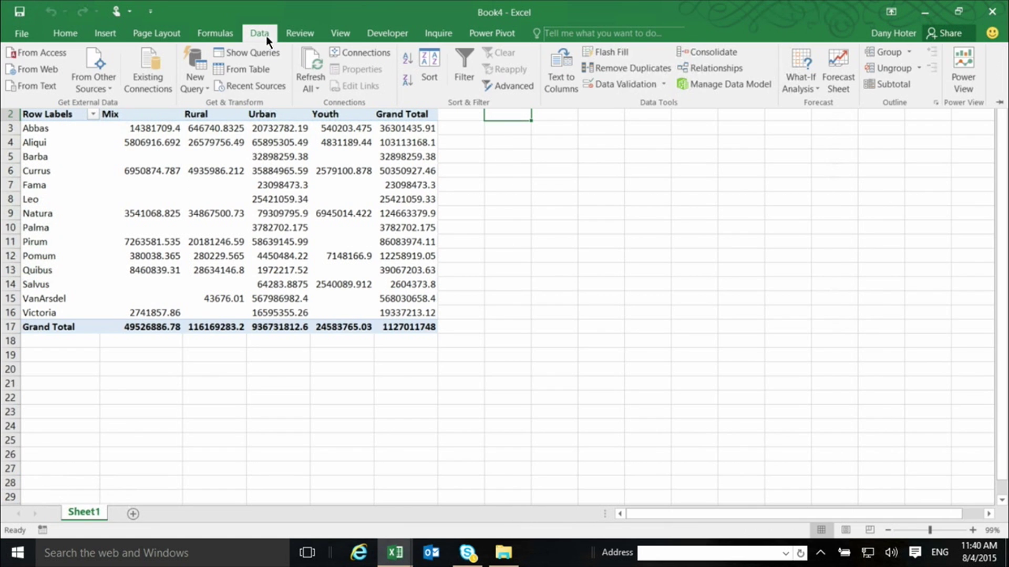
pyautogui.click(200, 92)
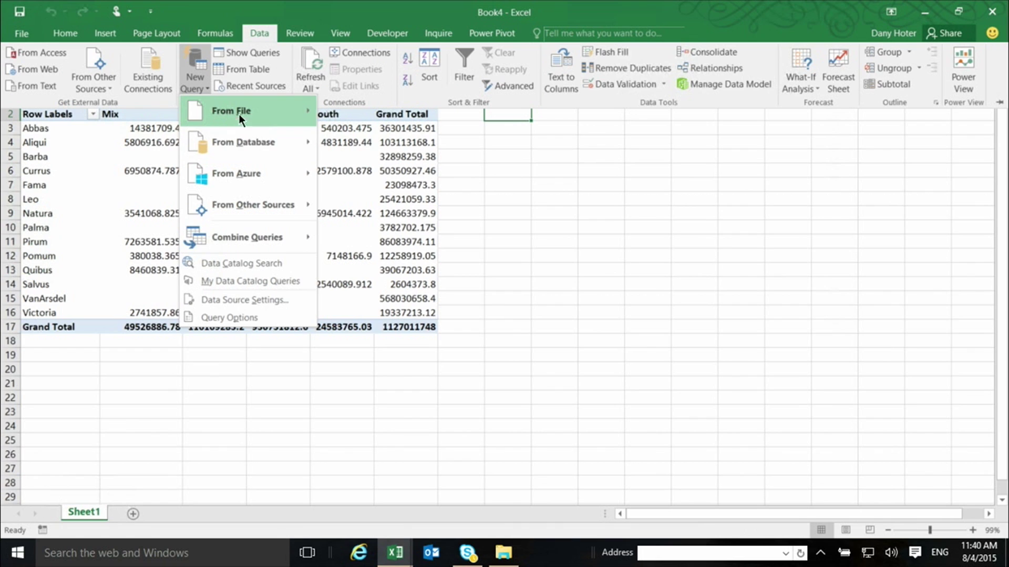
pyautogui.moveTo(236, 110)
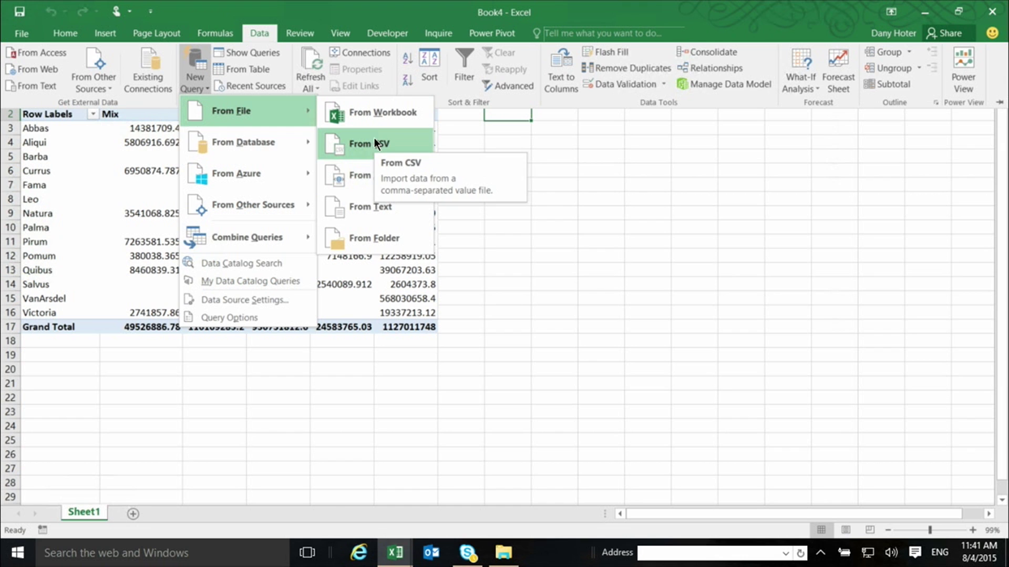
# Step: Choose From Folder and copy the International folder's path from File Explorer
pyautogui.click(361, 237)
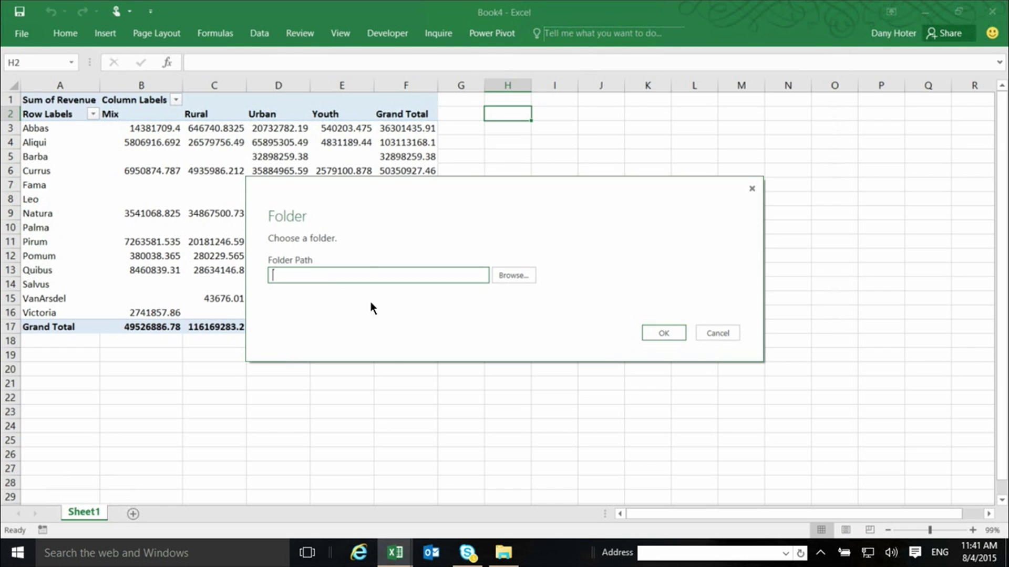
pyautogui.click(503, 553)
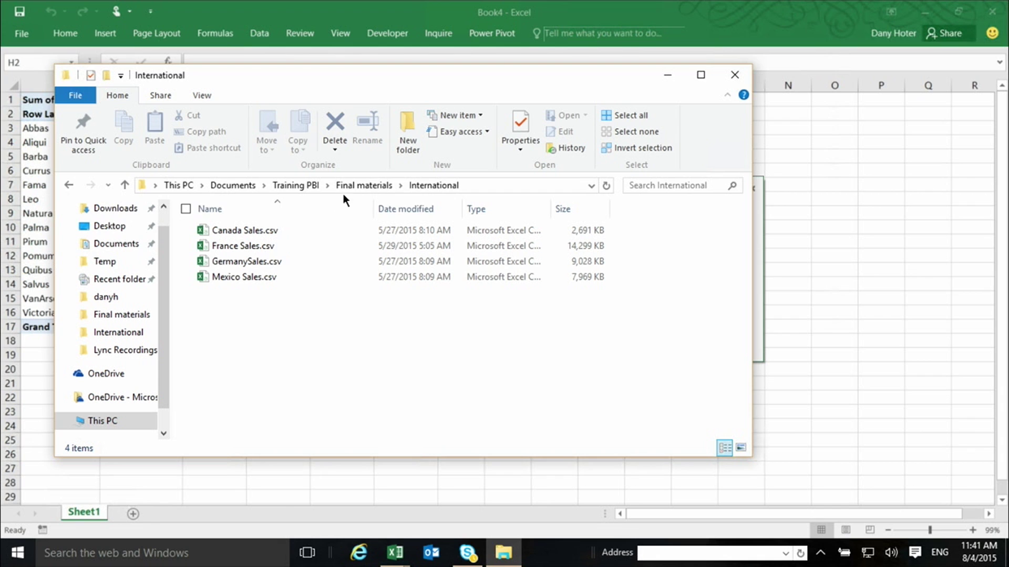
pyautogui.click(467, 184)
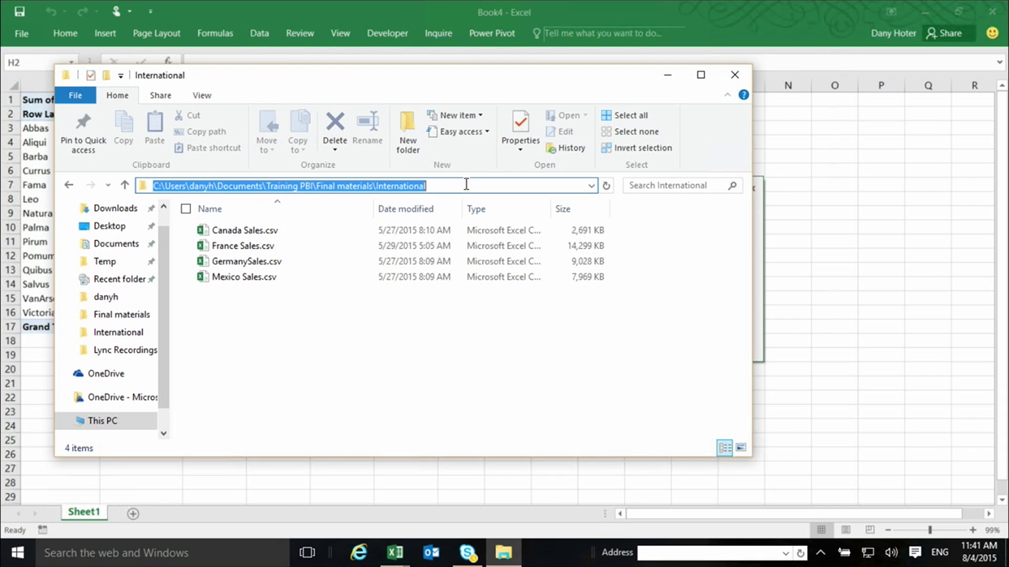
pyautogui.hotkey('alt', 'Tab')
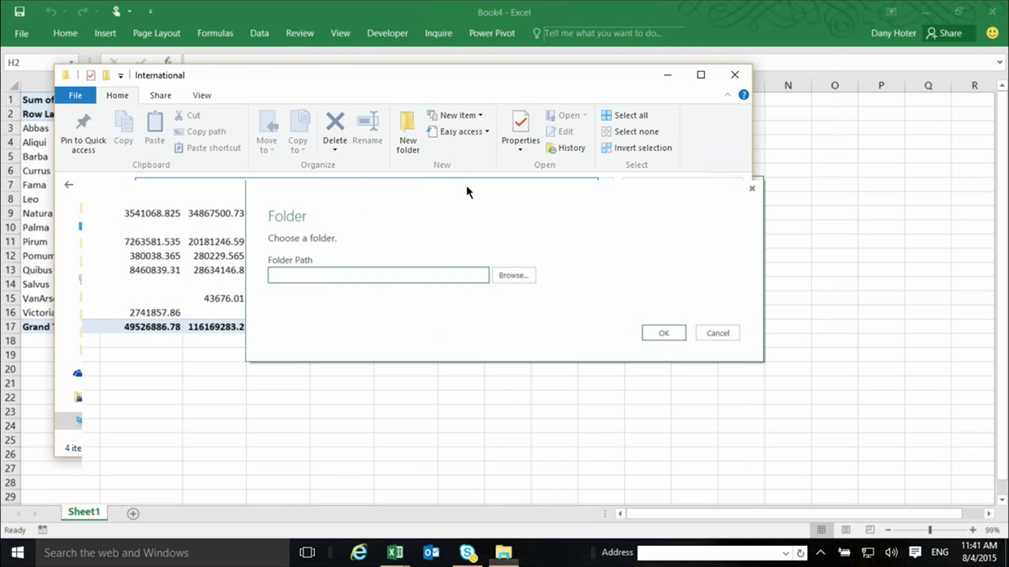
# Step: Paste the International folder path as the query source and combine its CSV files
pyautogui.click(348, 280)
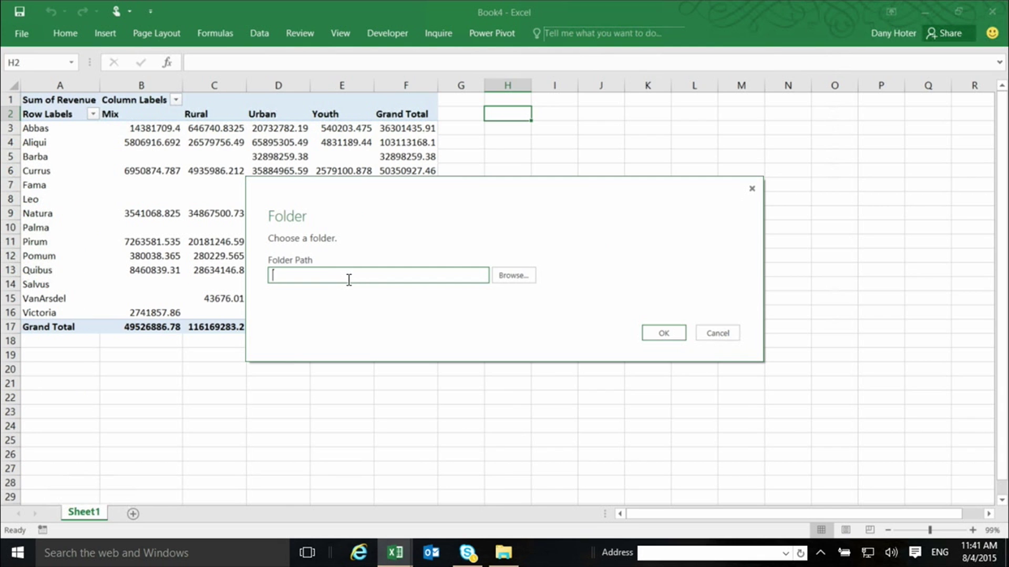
pyautogui.hotkey('ctrl', 'v')
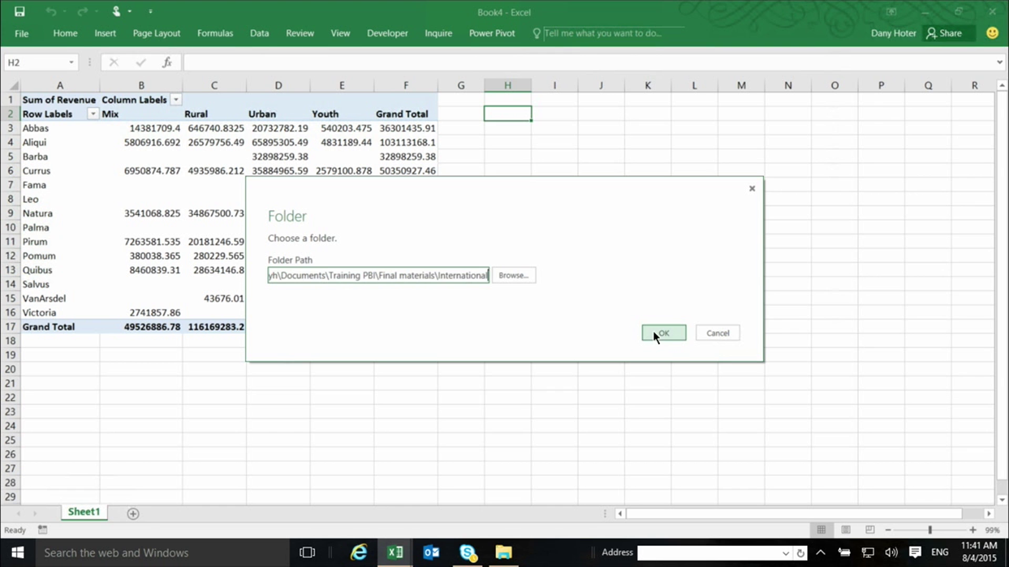
pyautogui.click(656, 333)
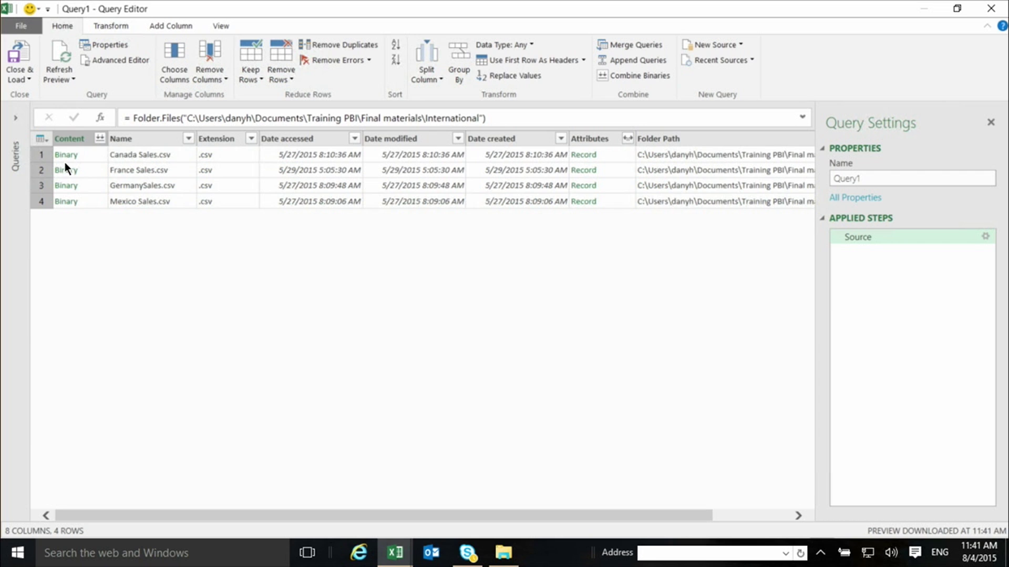
pyautogui.click(100, 138)
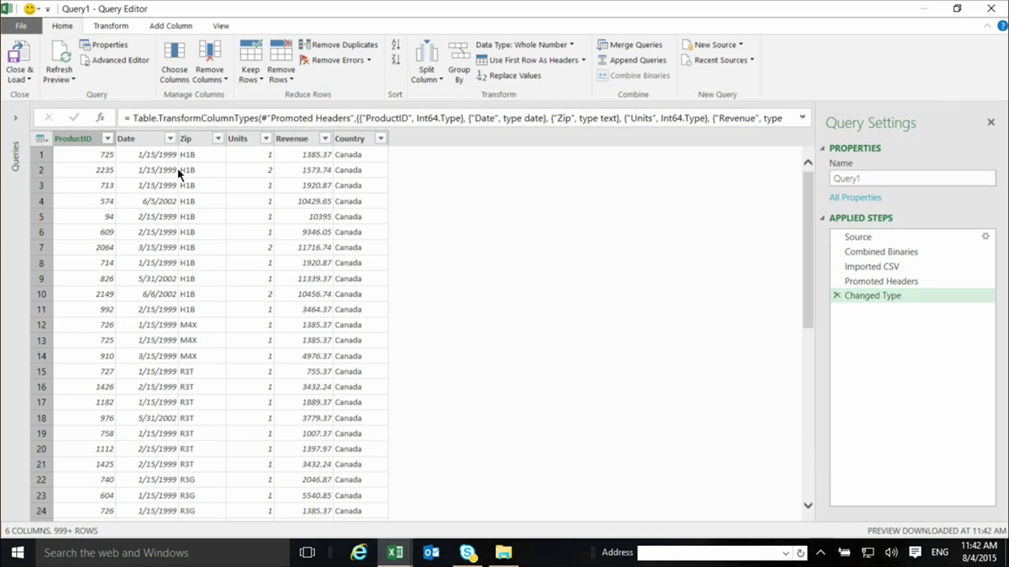
# Step: Select both the Country and Zip columns of Query1
pyautogui.click(349, 139)
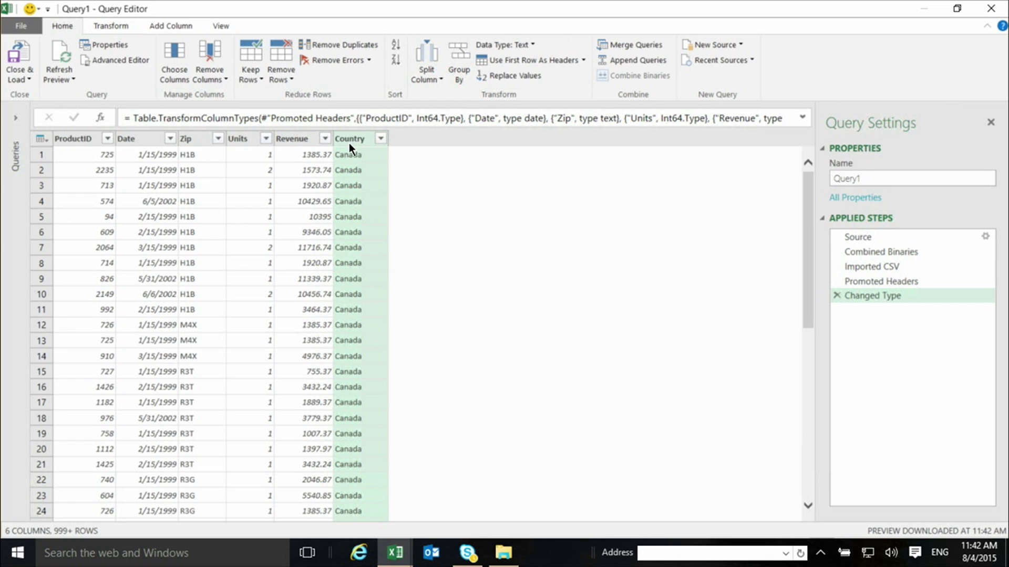
pyautogui.click(188, 134)
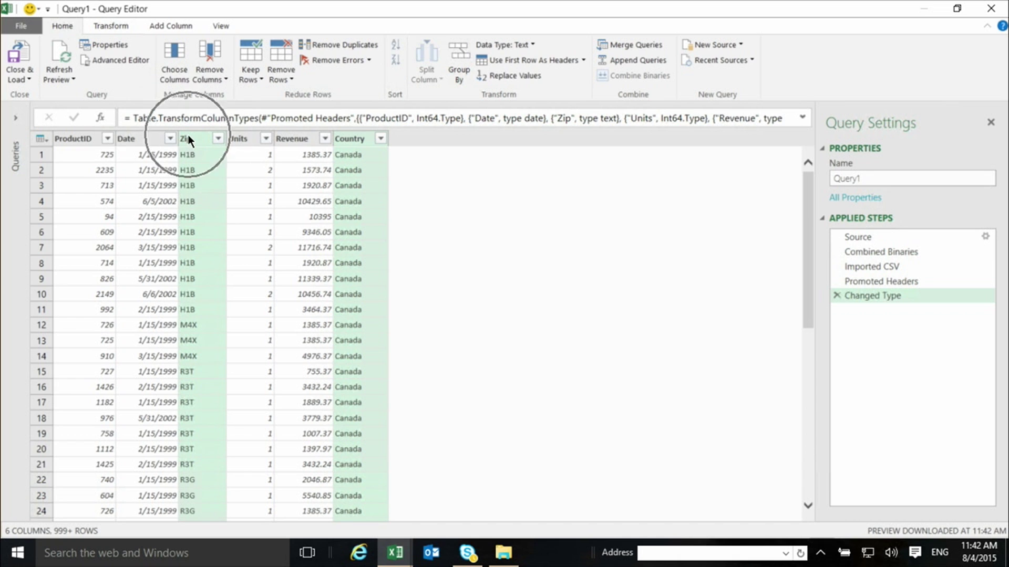
pyautogui.click(156, 26)
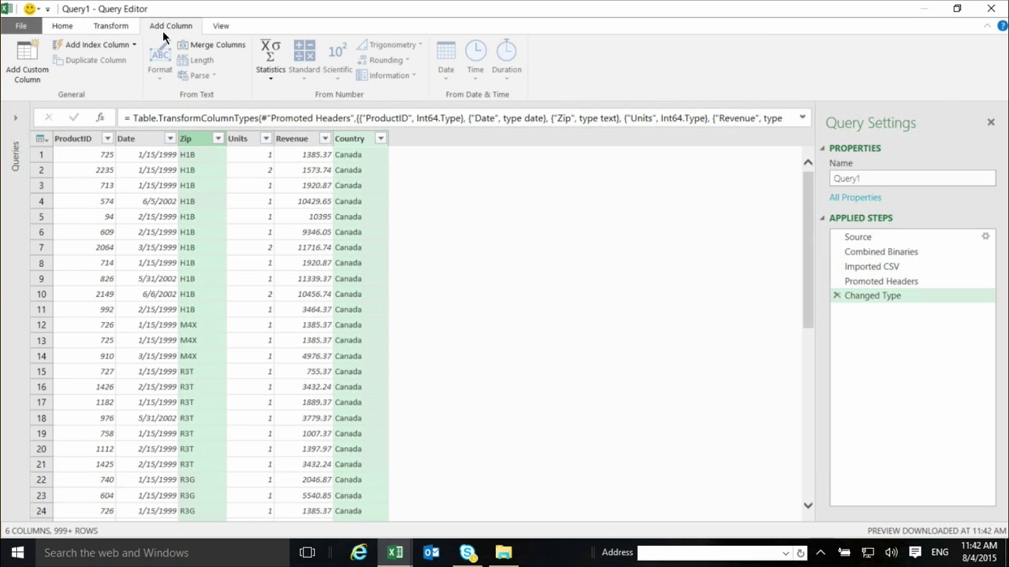
# Step: Merge Country and Zip into a new column named Location
pyautogui.click(200, 44)
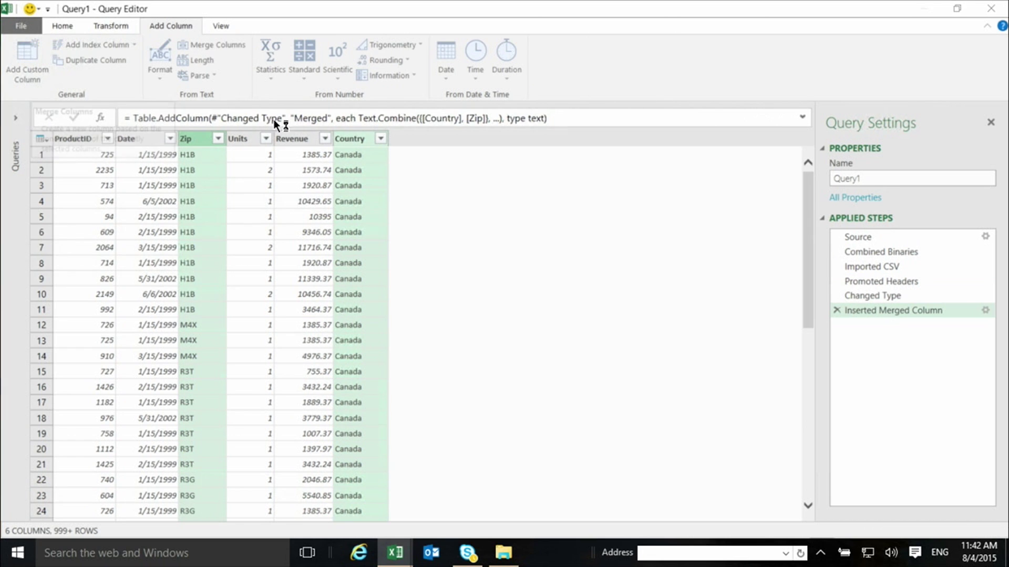
pyautogui.moveTo(343, 303); pyautogui.dragTo(249, 307)
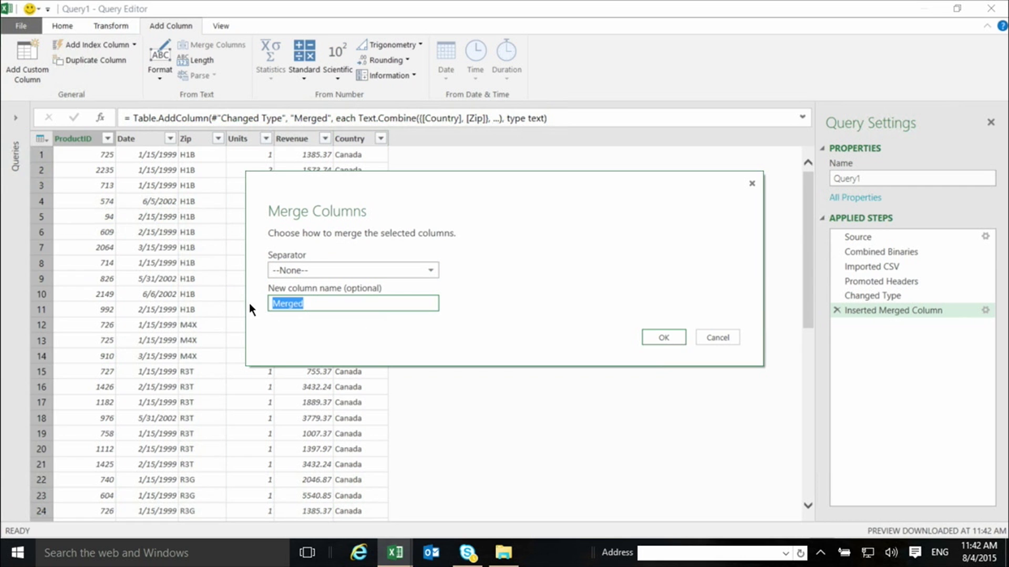
pyautogui.write('Loca')
pyautogui.write('tion')
pyautogui.click(661, 337)
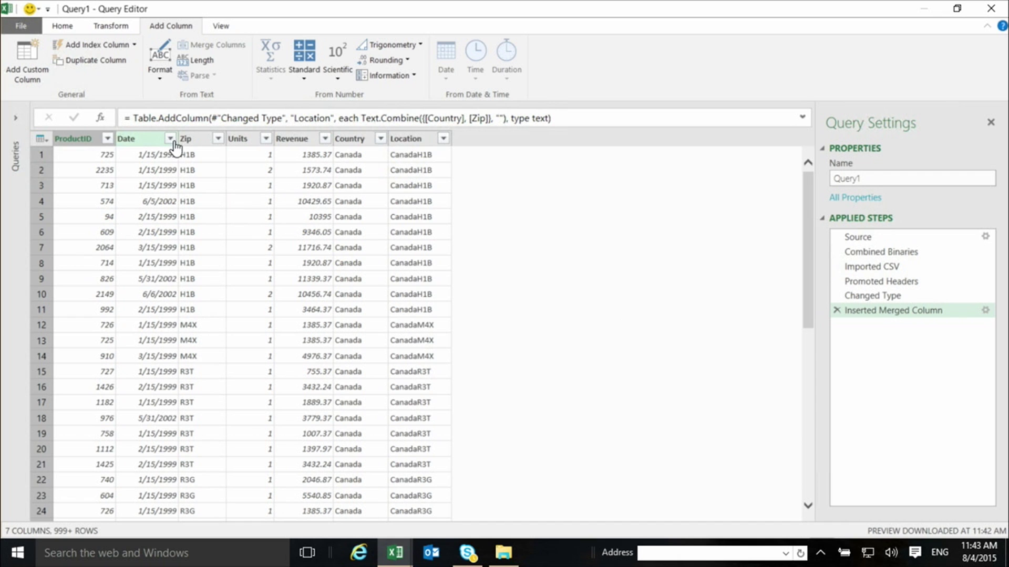
pyautogui.click(218, 139)
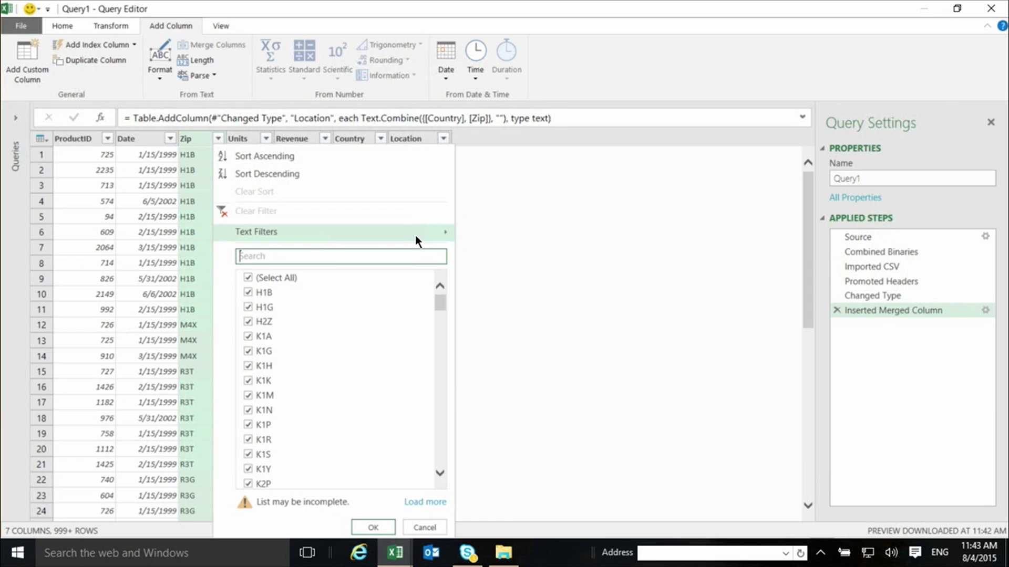
pyautogui.moveTo(257, 232)
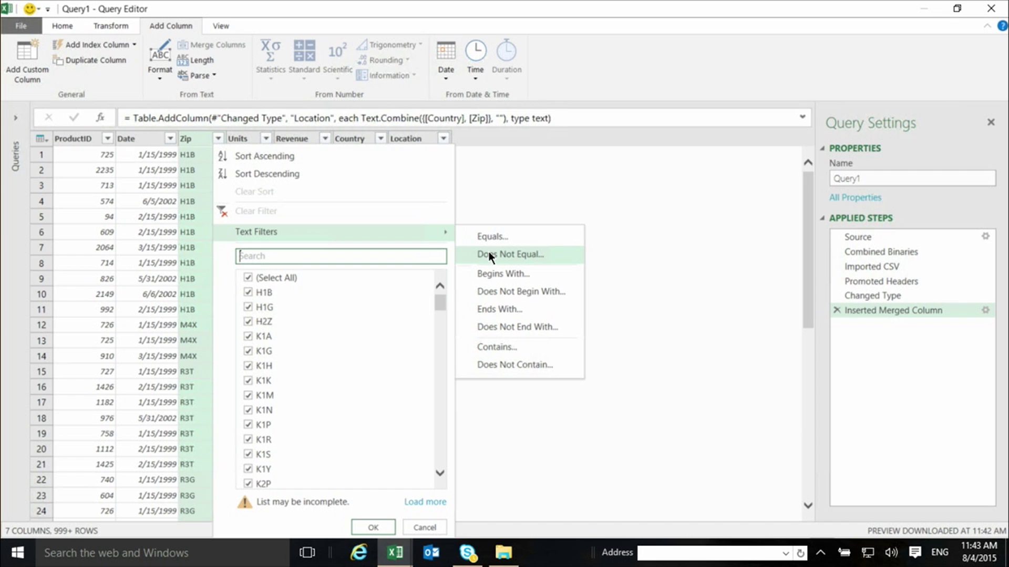
# Step: Filter the Zip column with Does Not Equal 'Zip' to drop repeated header rows
pyautogui.click(489, 255)
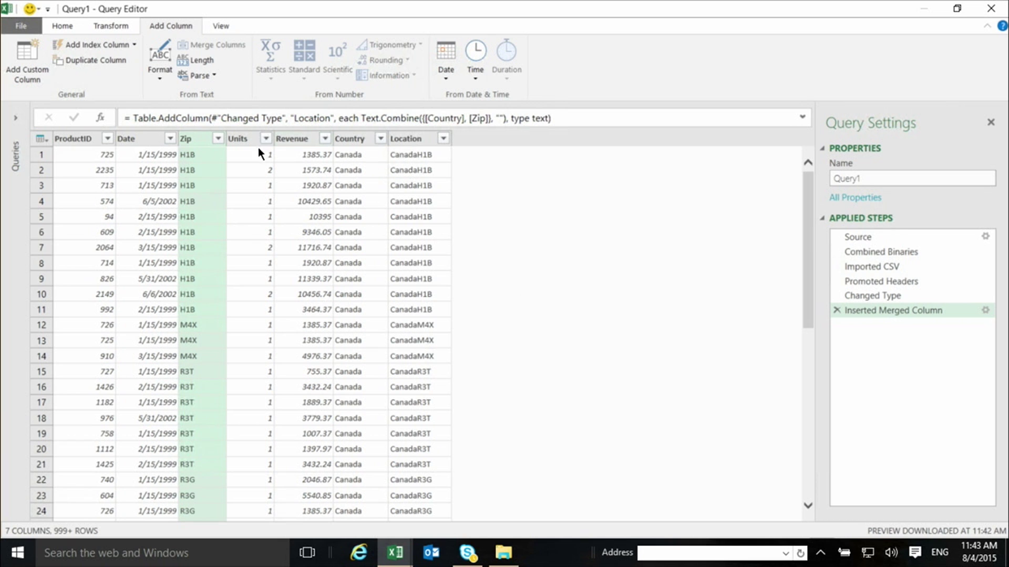
pyautogui.click(219, 139)
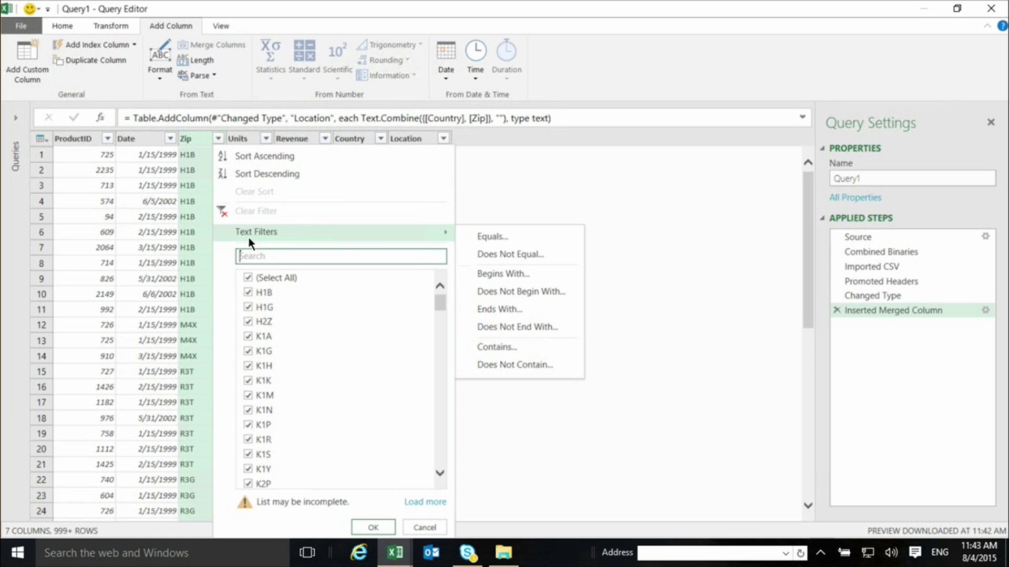
pyautogui.click(487, 253)
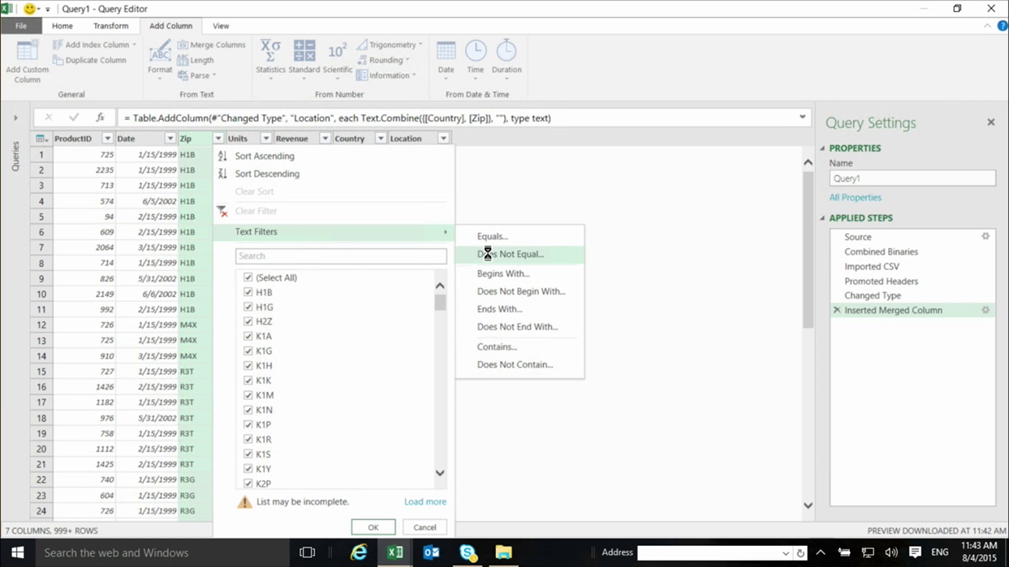
pyautogui.click(407, 261)
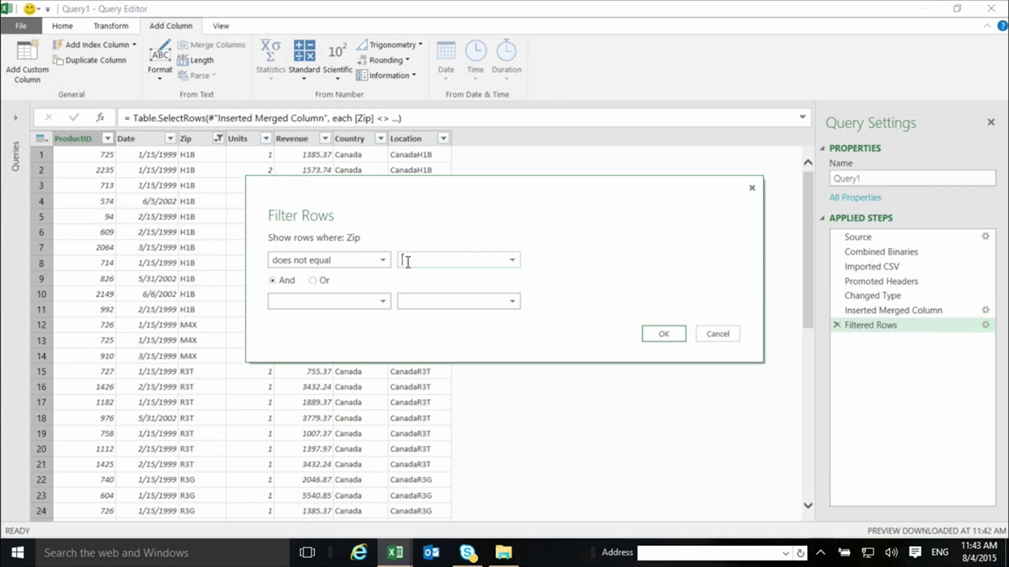
pyautogui.write('Zi')
pyautogui.write('p')
pyautogui.click(656, 332)
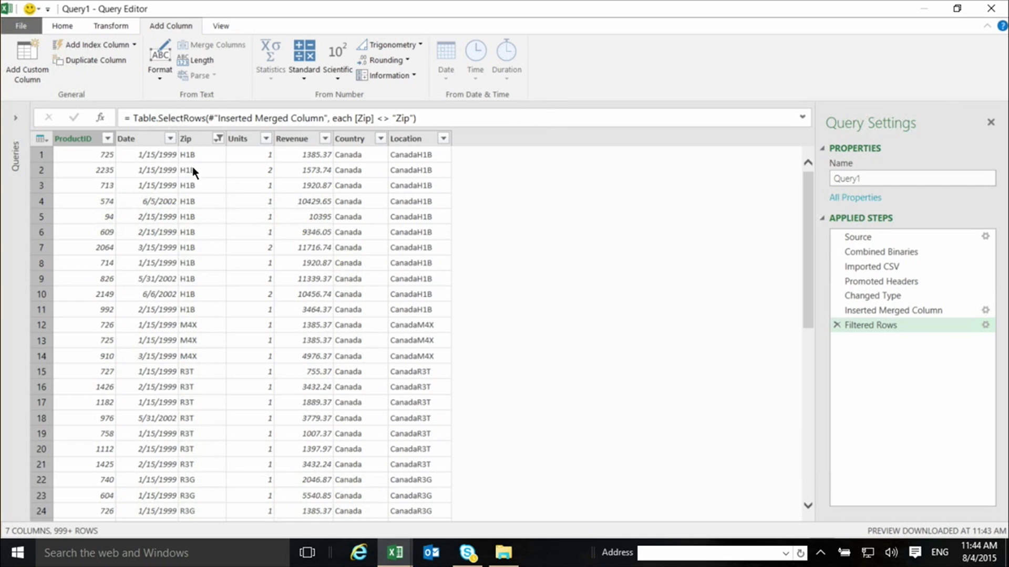
# Step: Filter Query1's Date column to dates after 12/31/2011
pyautogui.click(172, 139)
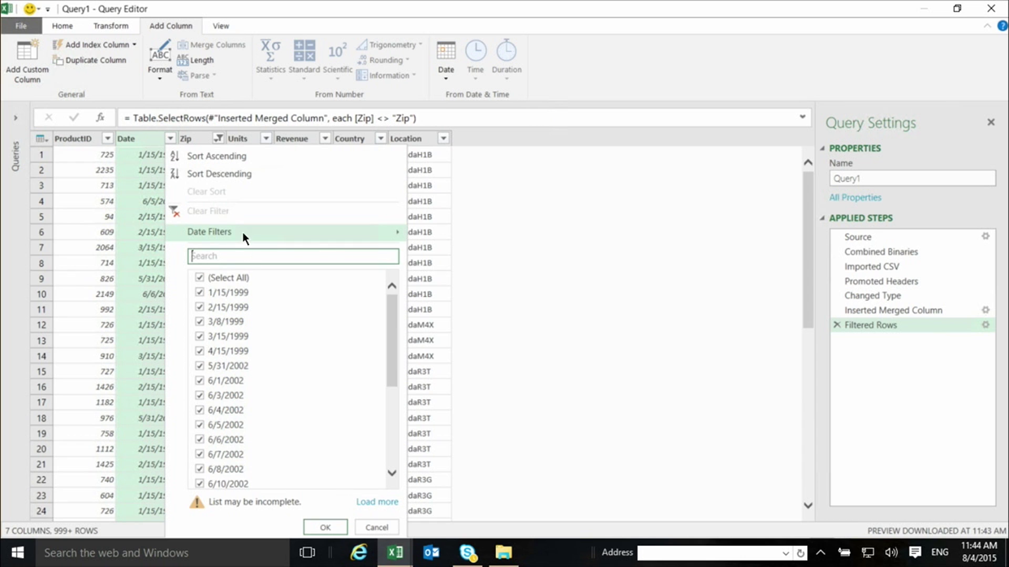
pyautogui.moveTo(209, 232)
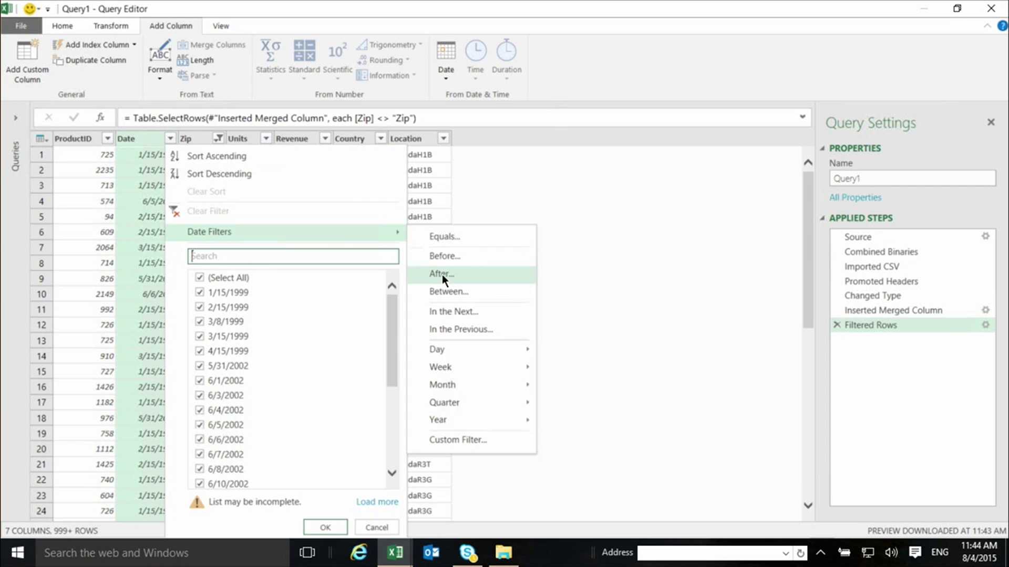
pyautogui.click(443, 274)
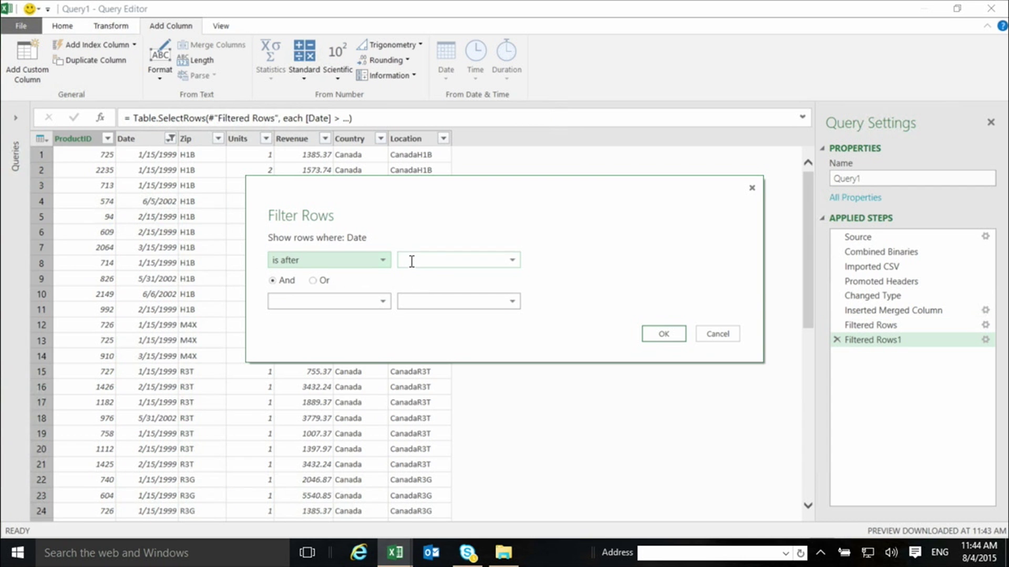
pyautogui.click(412, 261)
pyautogui.write('1')
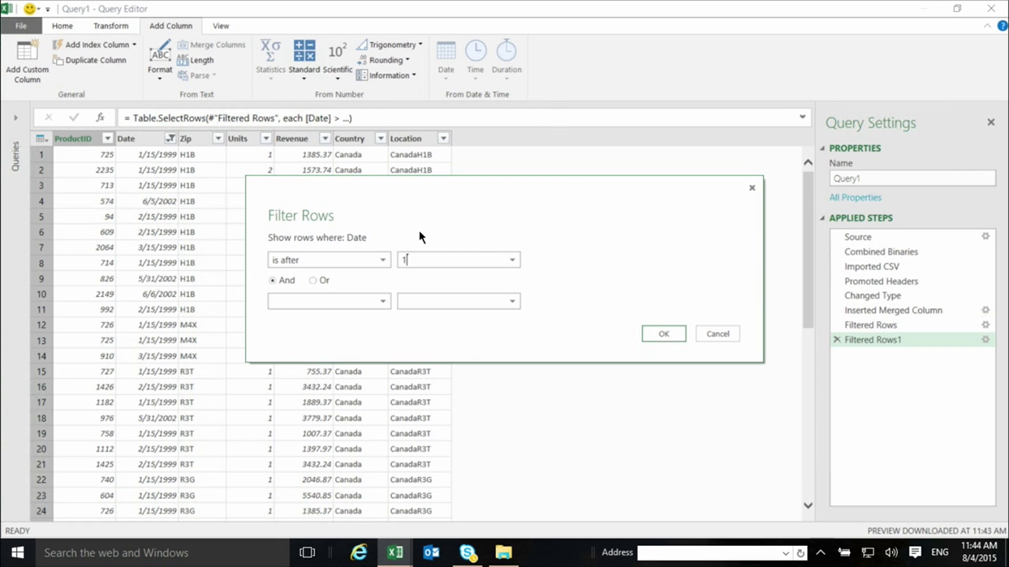
pyautogui.write('2/31')
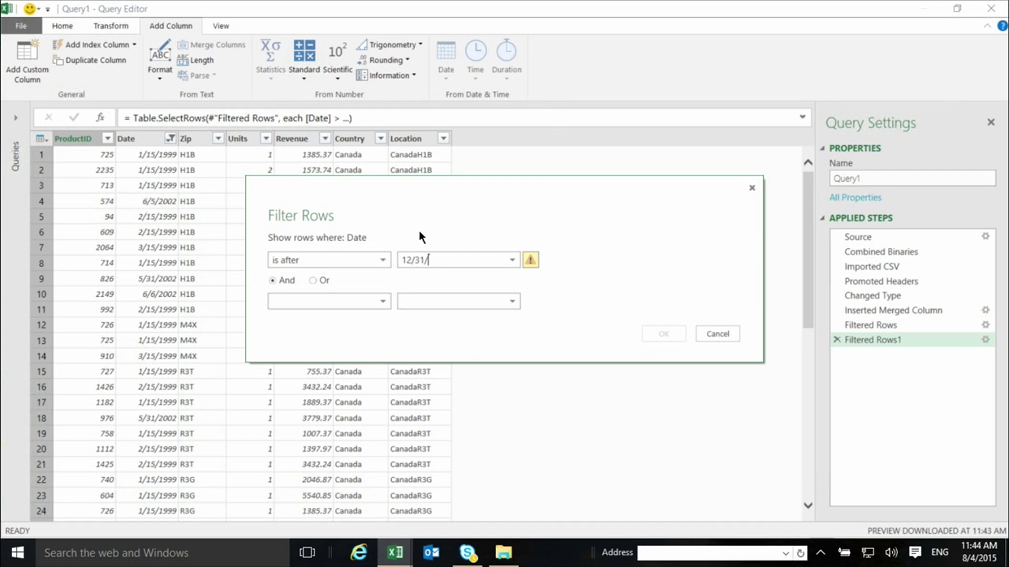
pyautogui.write('/2011')
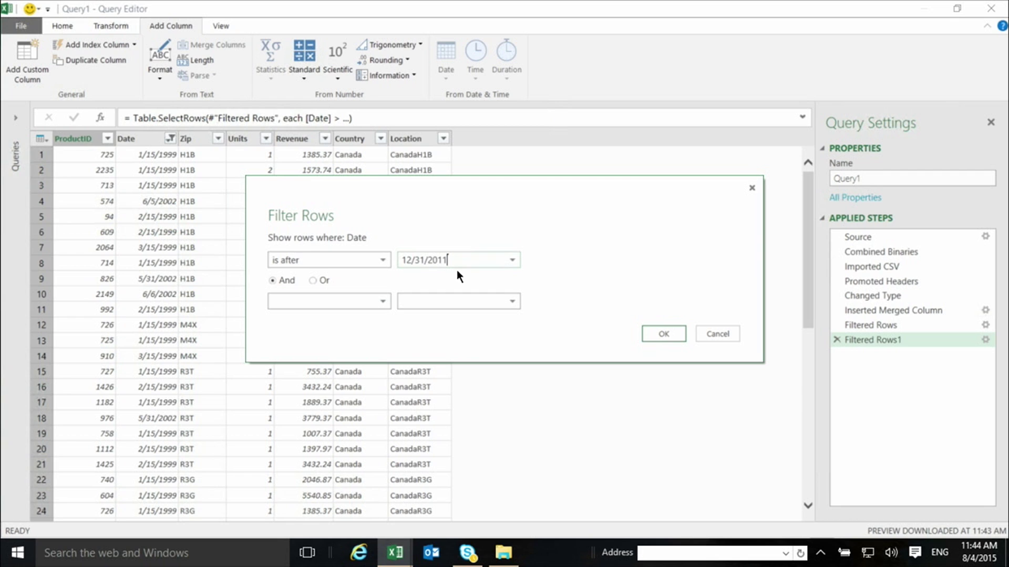
pyautogui.click(662, 334)
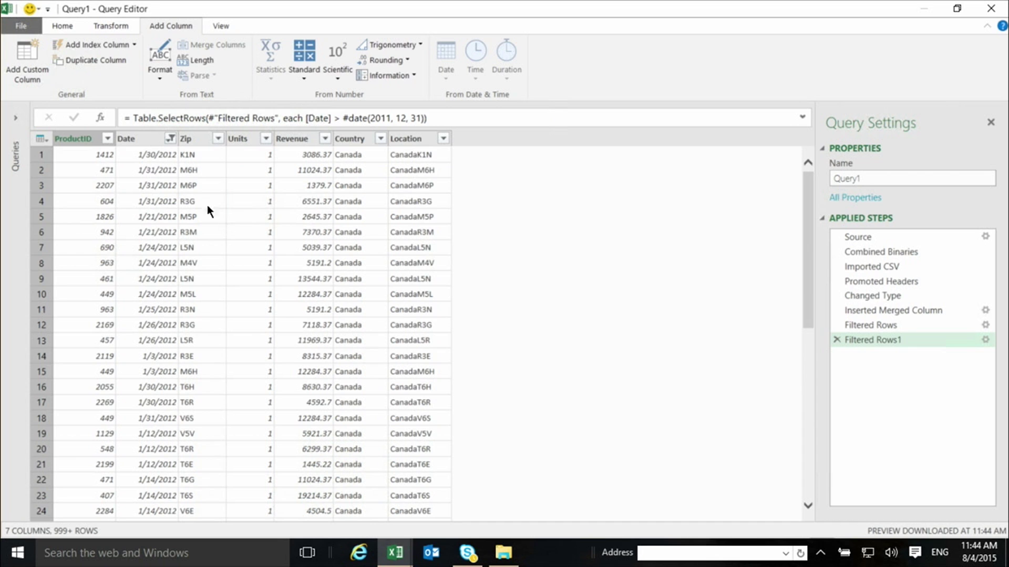
# Step: Load Query1 as a connection only, keeping it out of the Data Model
pyautogui.click(61, 28)
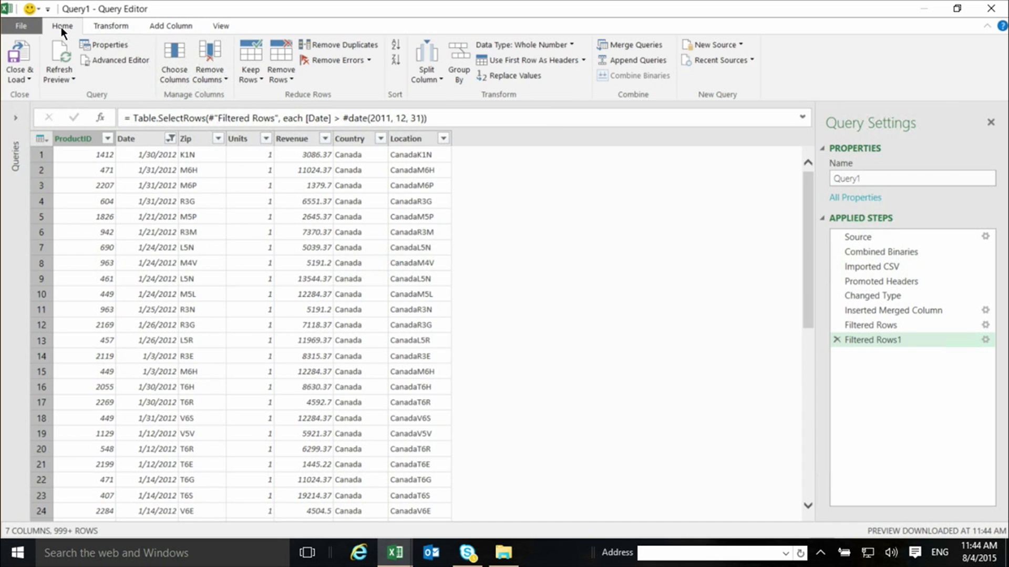
pyautogui.click(21, 77)
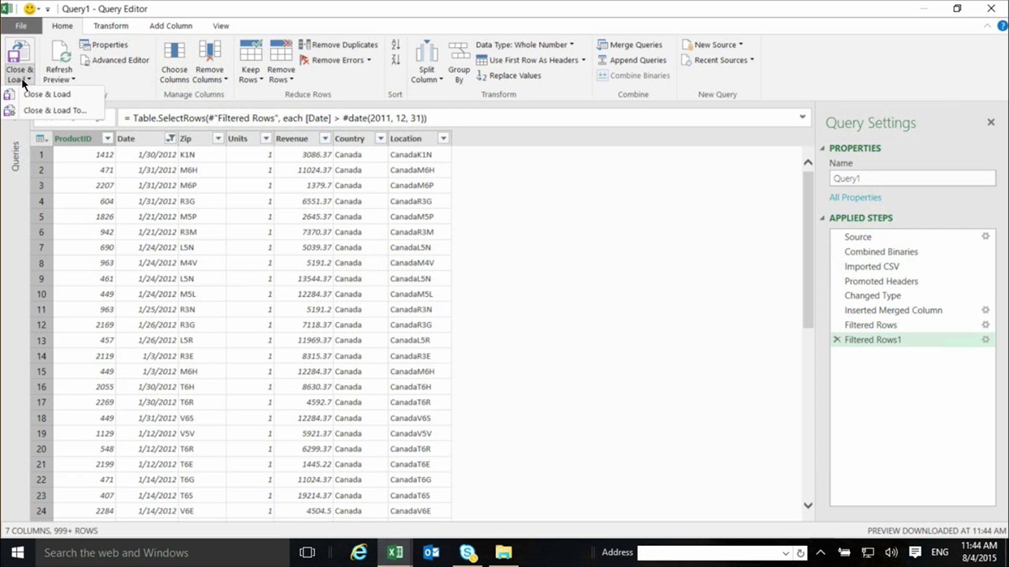
pyautogui.click(49, 112)
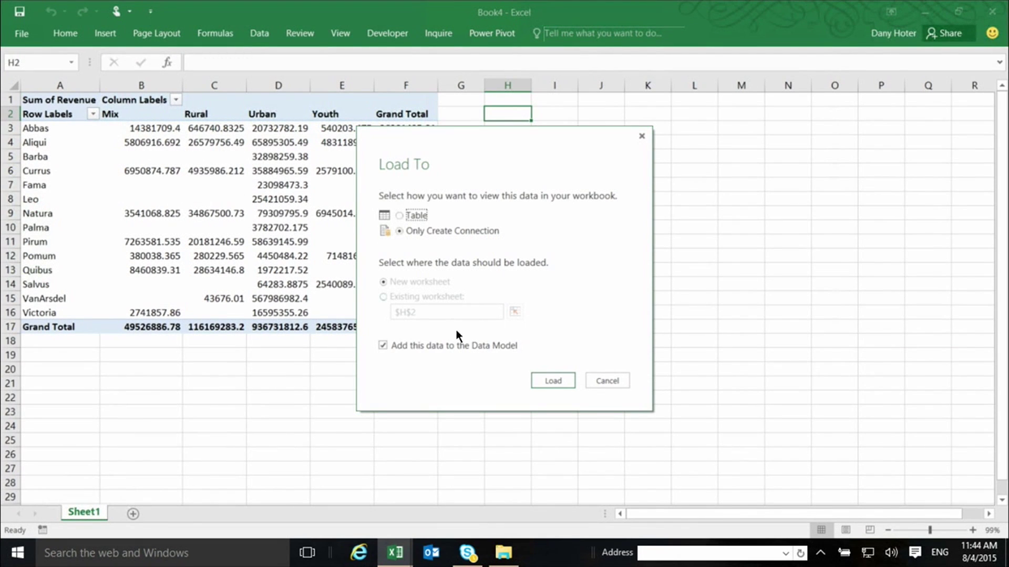
pyautogui.click(381, 345)
pyautogui.click(554, 381)
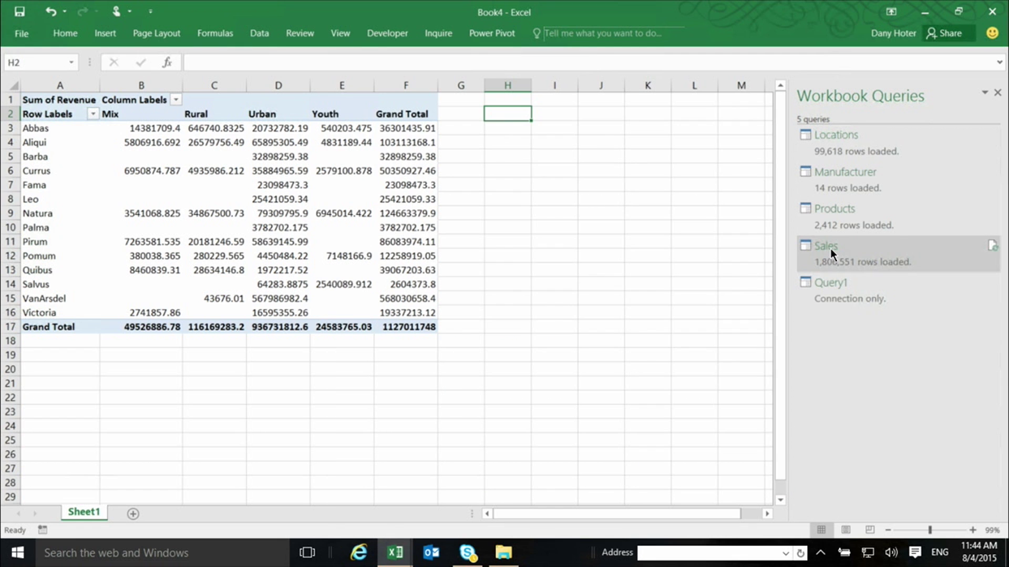
pyautogui.rightClick(830, 248)
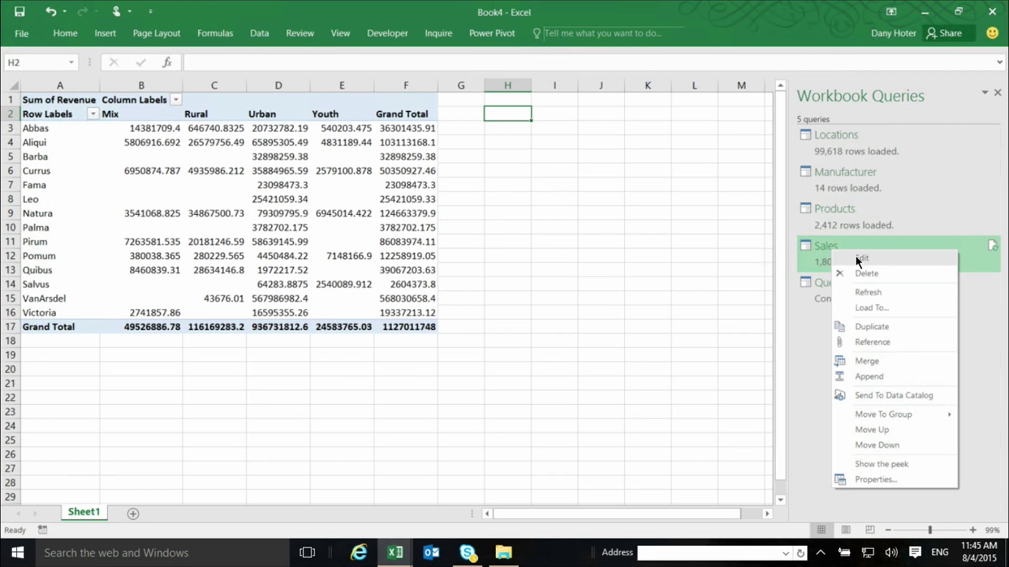
# Step: Edit the Sales query and select its Locations and Products columns
pyautogui.click(855, 257)
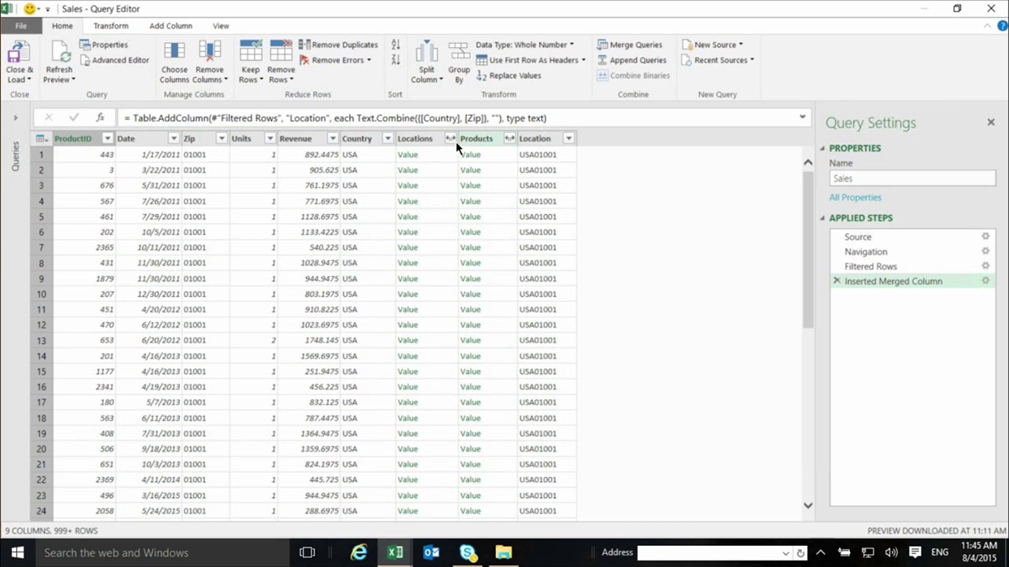
pyautogui.click(412, 140)
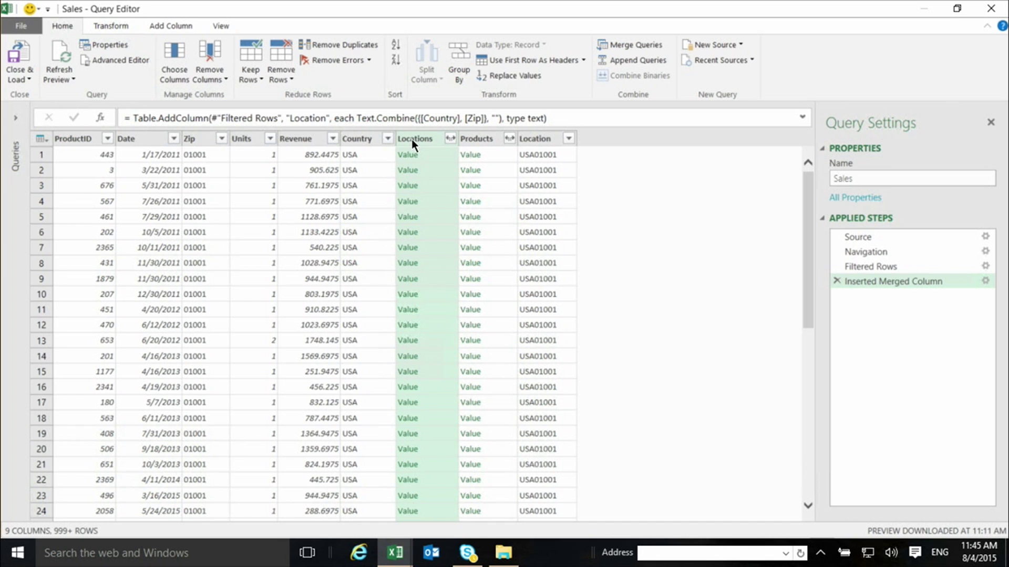
pyautogui.click(478, 140)
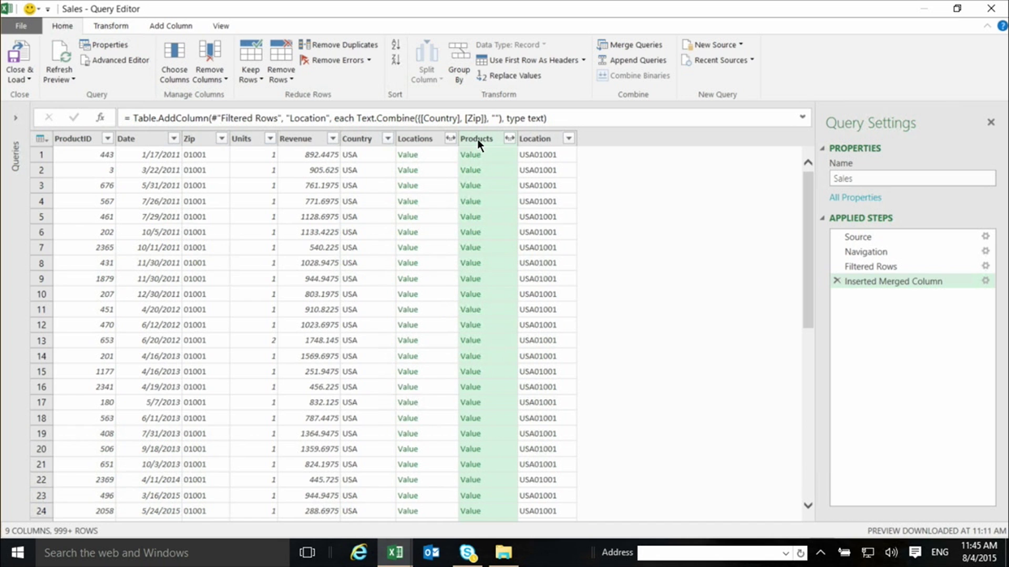
pyautogui.click(419, 142)
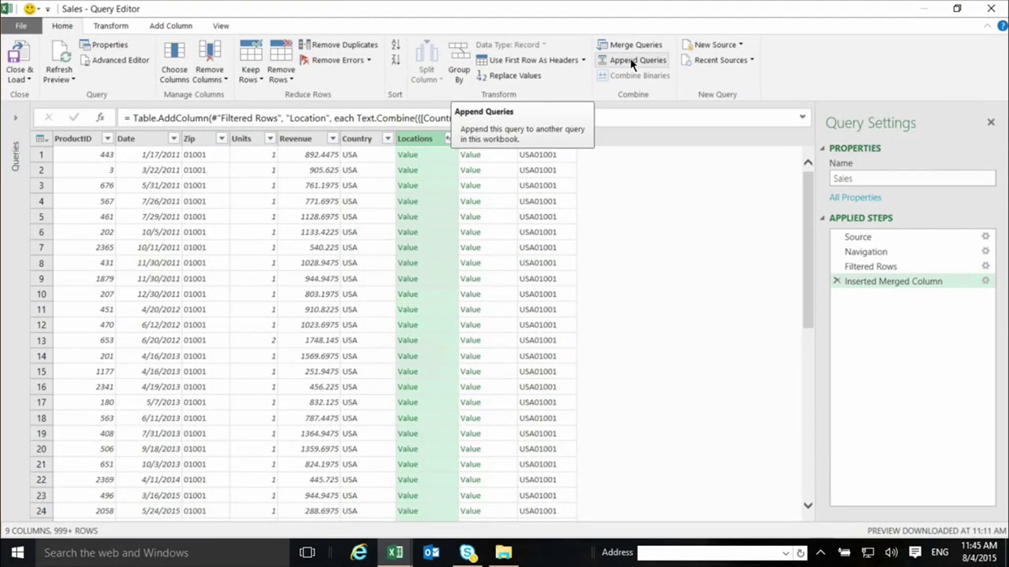
# Step: Append Query1 to Sales, adding an Appended Query step with 999+ rows
pyautogui.click(629, 59)
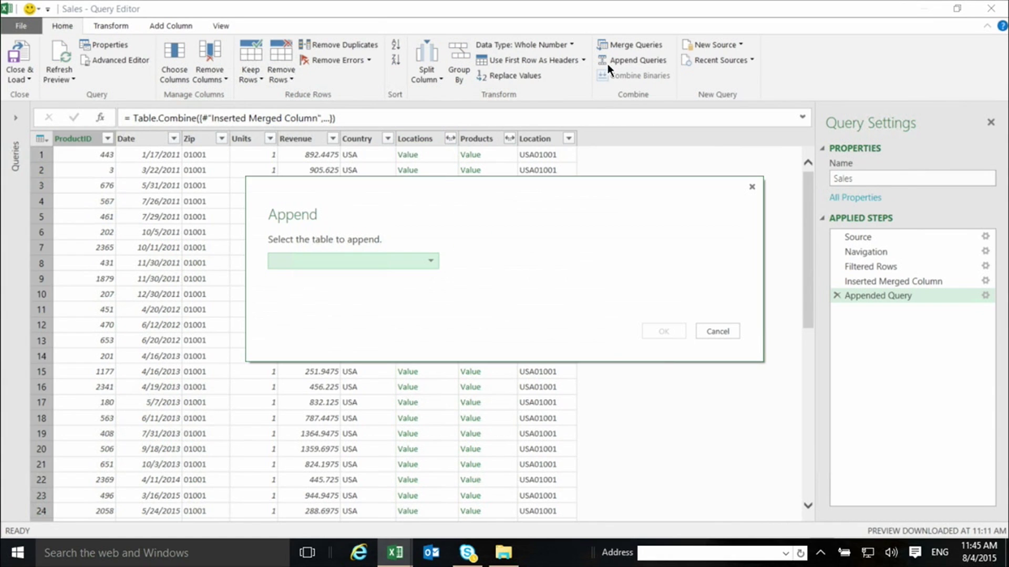
pyautogui.click(432, 261)
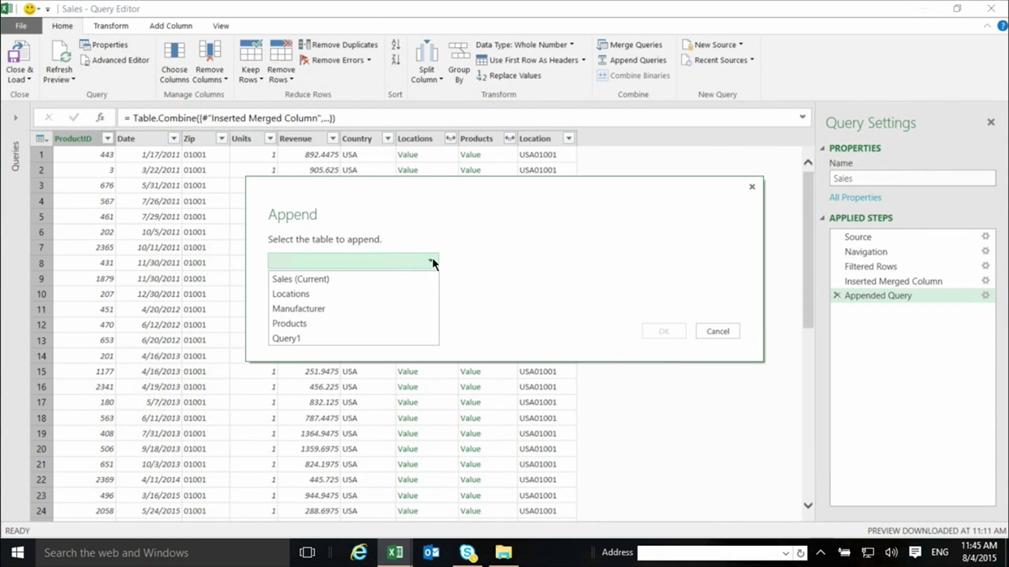
pyautogui.click(295, 339)
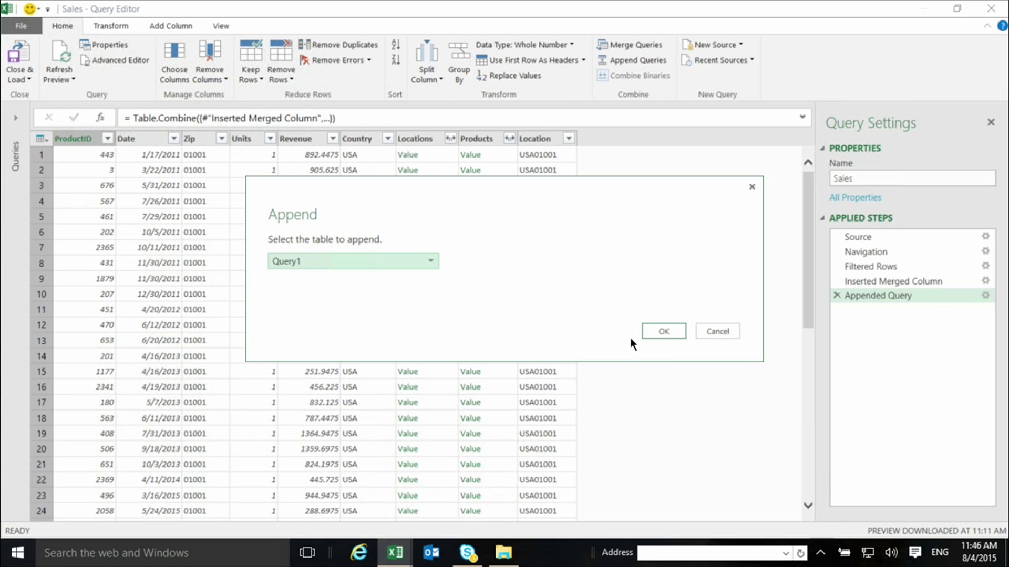
pyautogui.click(661, 332)
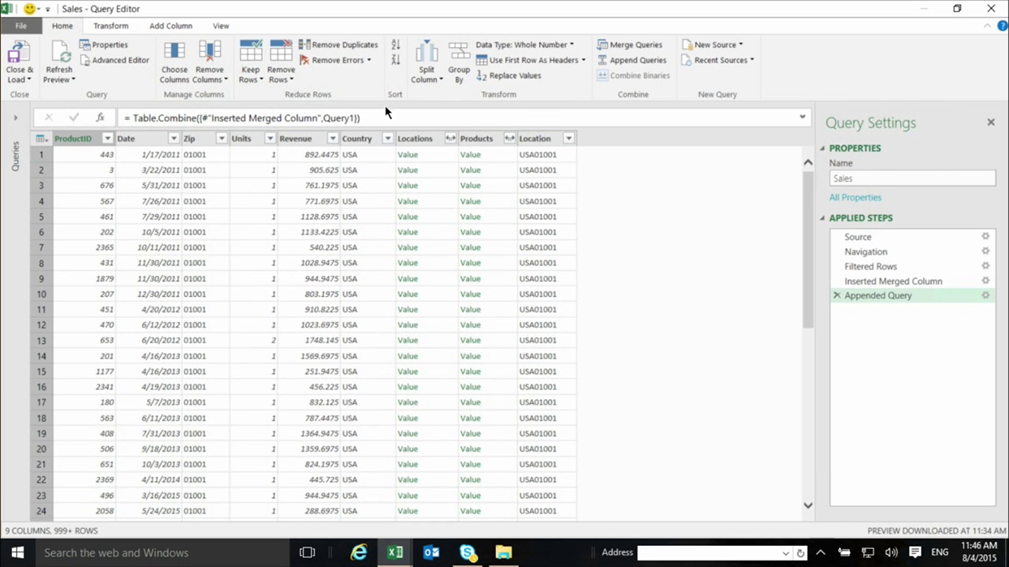
# Step: Review the append step's formula in the formula bar, leaving it unchanged
pyautogui.click(382, 119)
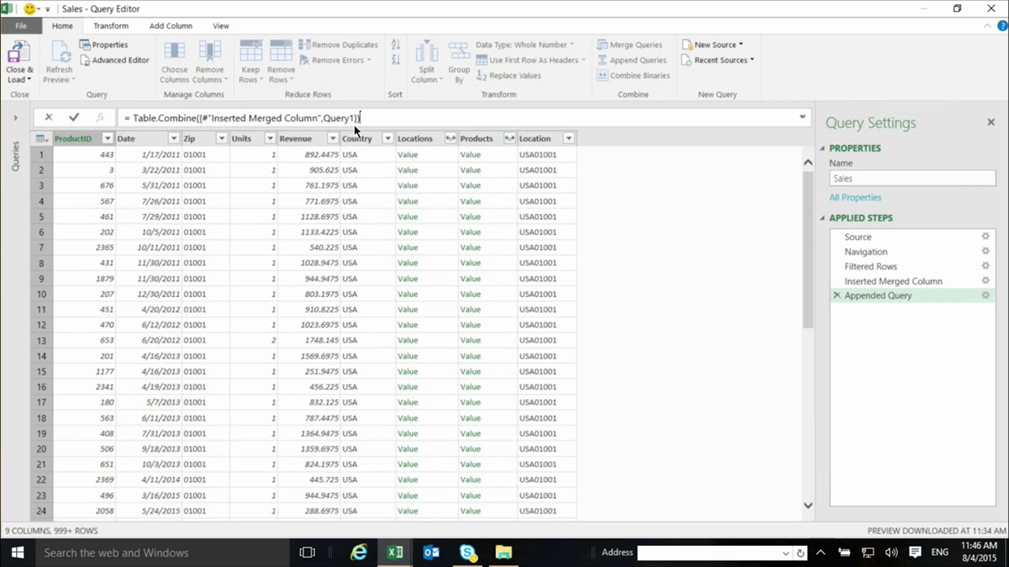
pyautogui.moveTo(363, 115); pyautogui.dragTo(173, 122)
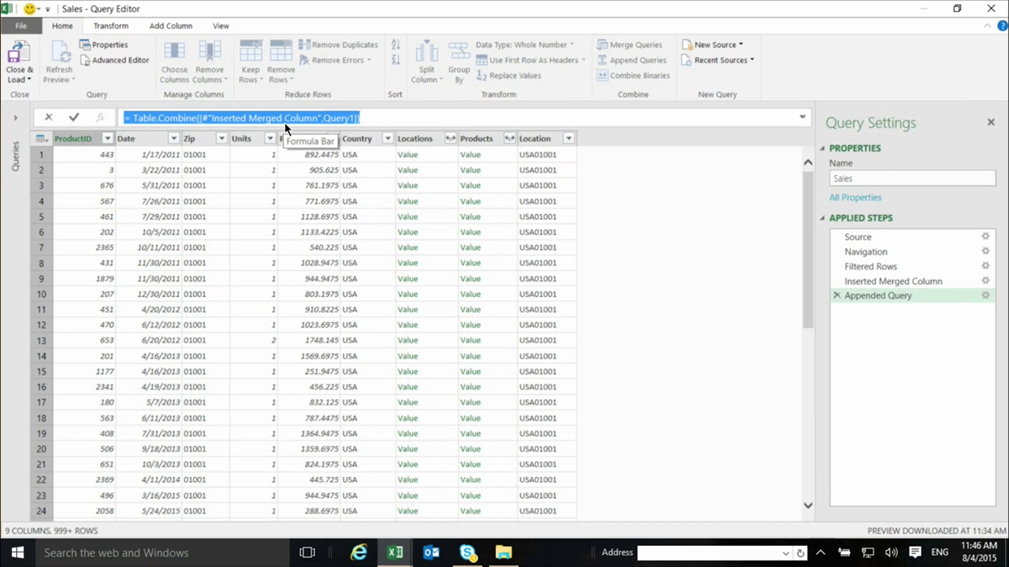
pyautogui.click(383, 117)
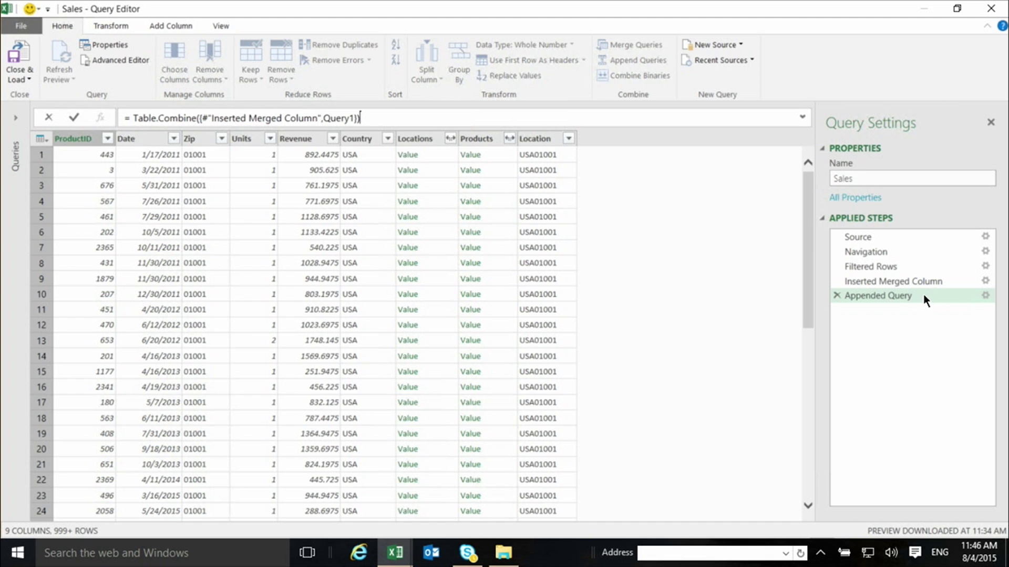
pyautogui.press('Return')
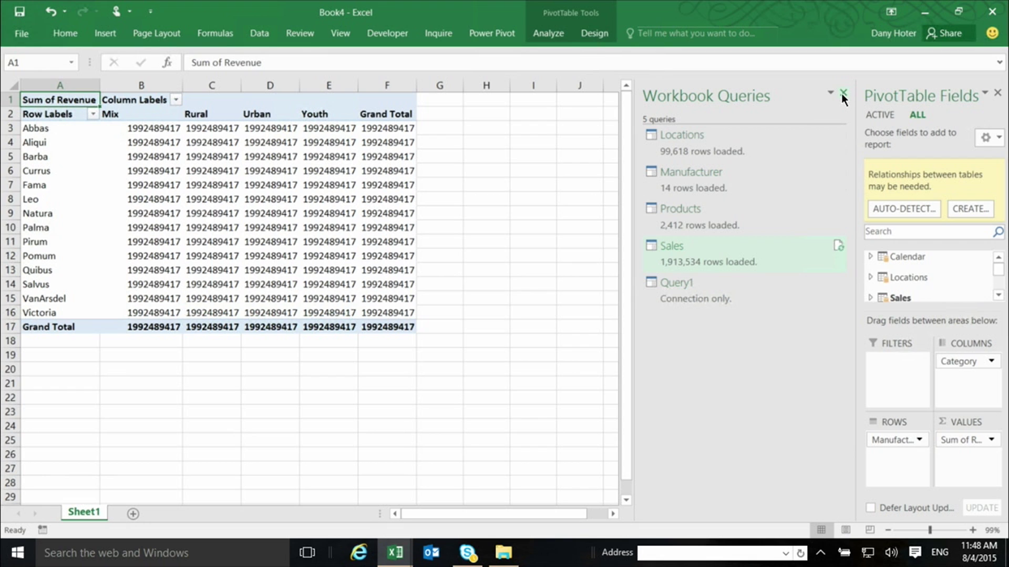
# Step: Auto-detect relationships between the PivotTable's tables
pyautogui.click(899, 208)
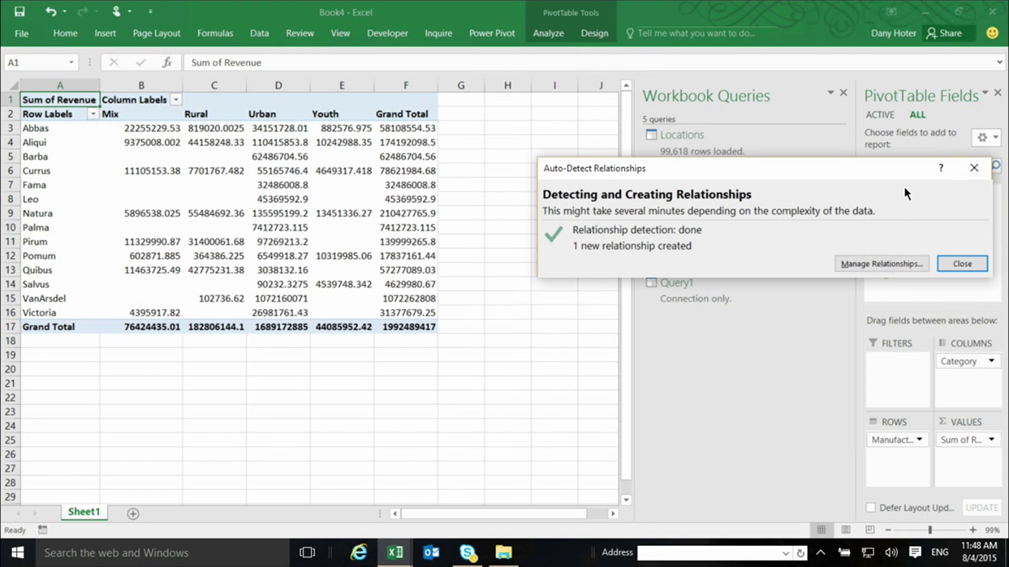
# Step: Dismiss the relationship detection report and close the Workbook Queries pane
pyautogui.click(955, 266)
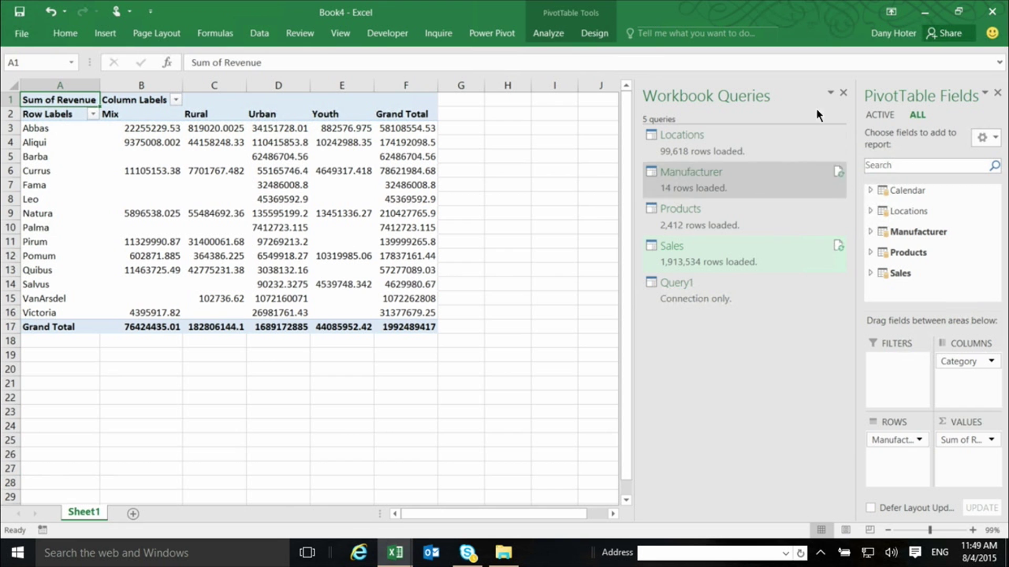
pyautogui.click(843, 93)
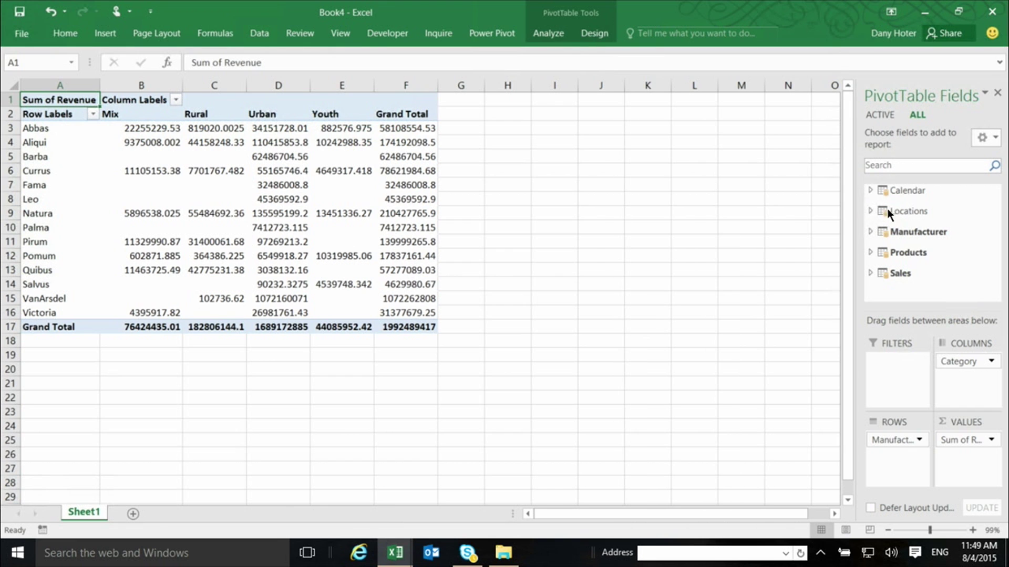
# Step: Add a Locations Country slicer beside the PivotTable and filter it to France
pyautogui.click(871, 211)
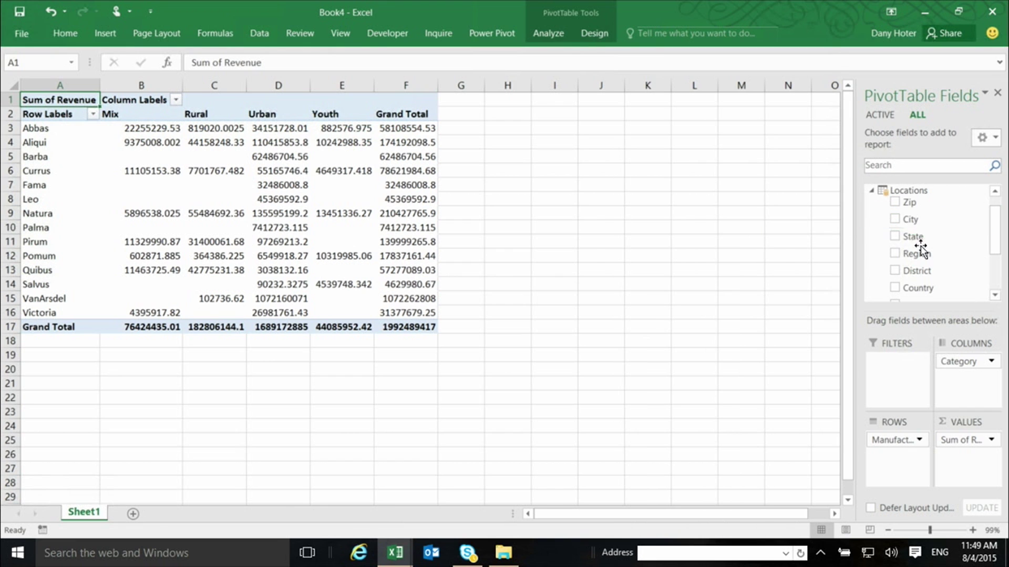
pyautogui.rightClick(925, 291)
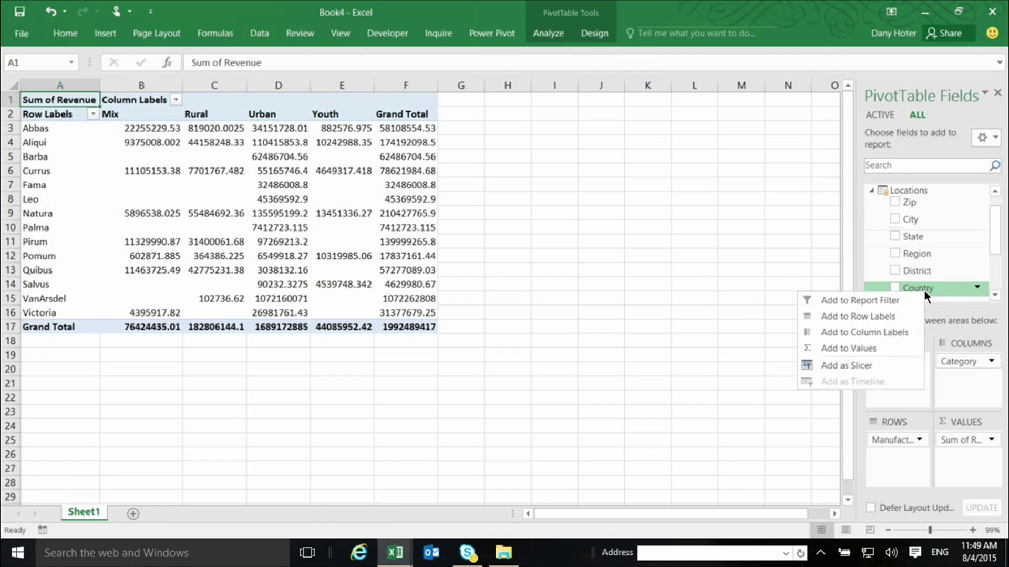
pyautogui.click(852, 371)
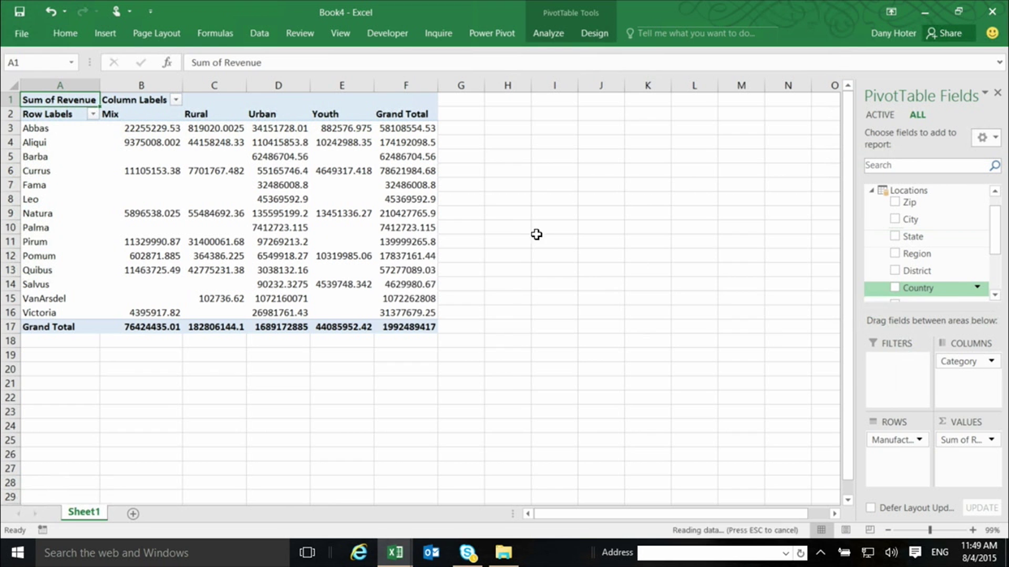
pyautogui.moveTo(455, 218)
pyautogui.mouseDown()
pyautogui.moveTo(653, 156)
pyautogui.moveTo(683, 135)
pyautogui.mouseUp()
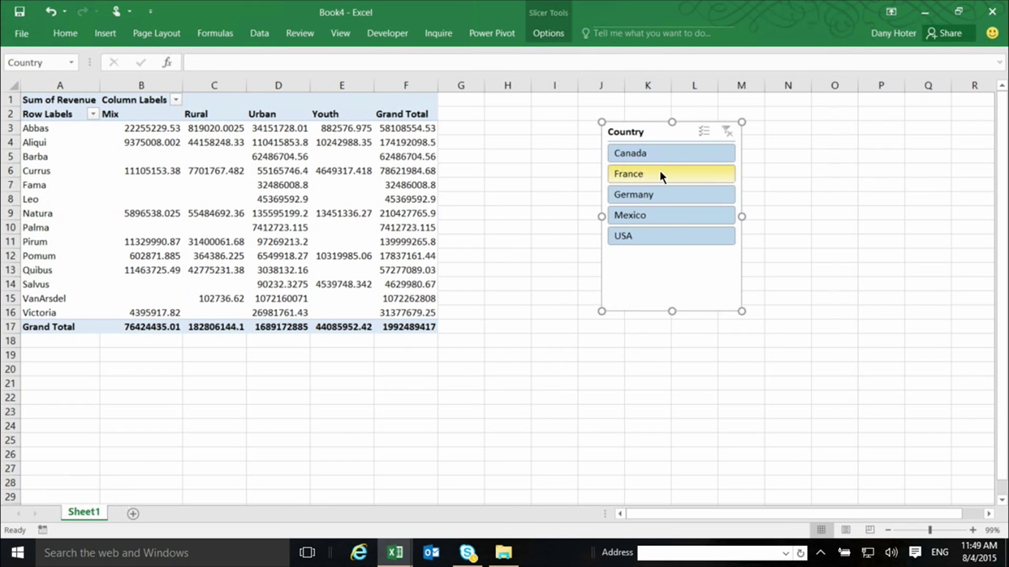
pyautogui.click(658, 172)
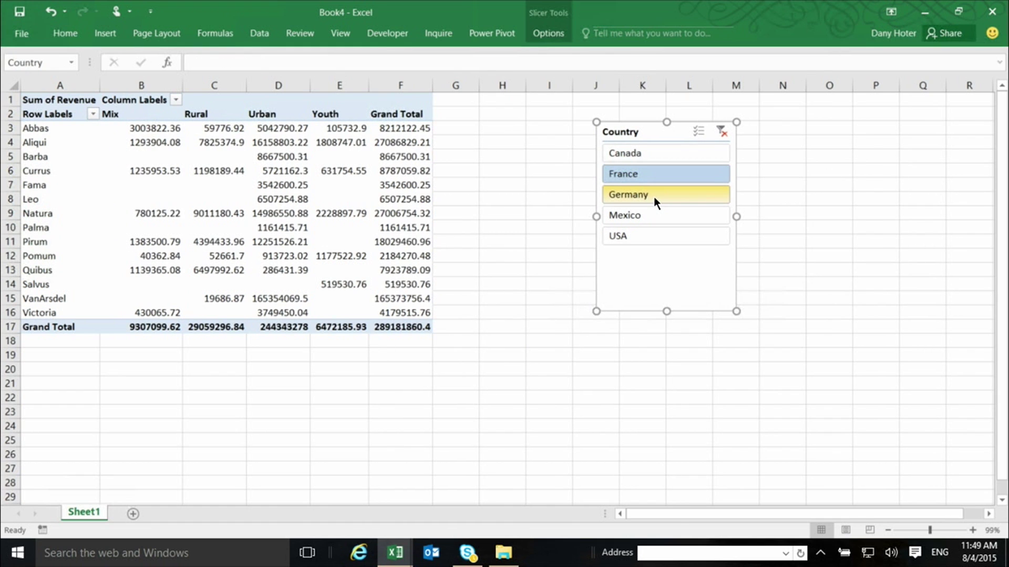
# Step: Add Germany to the Country slicer selection alongside France
pyautogui.keyDown('ctrl'); pyautogui.click(653, 197); pyautogui.keyUp('ctrl')
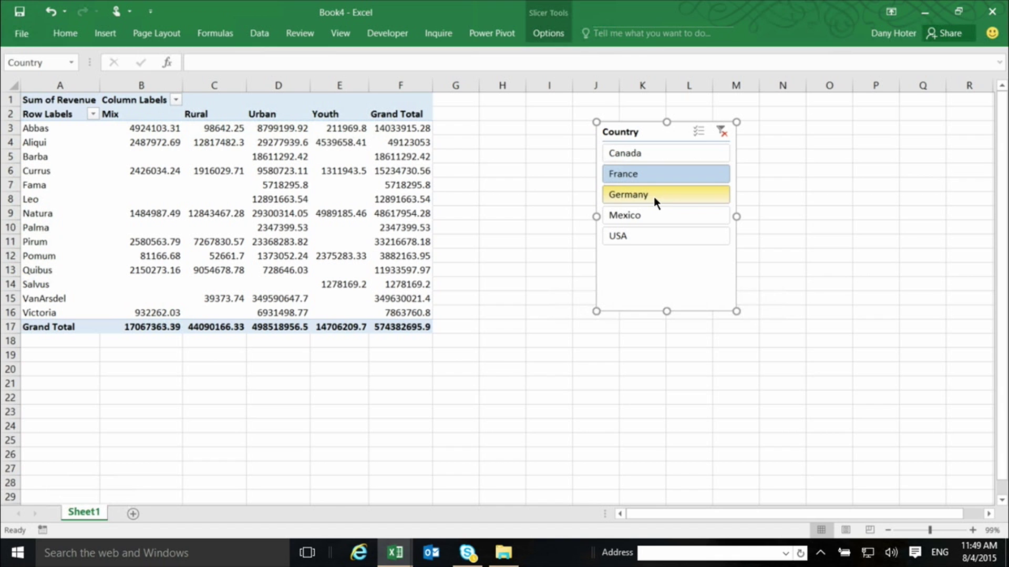